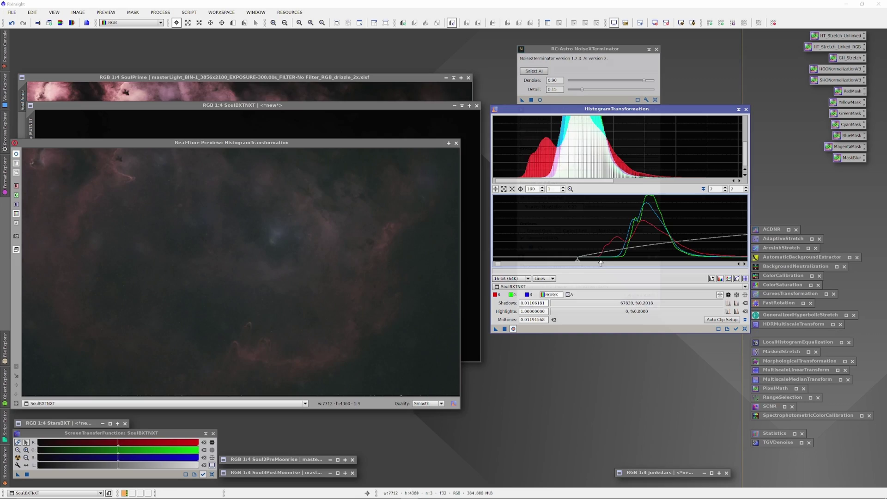
Clip a little shadow and brighten the midtones of SoulBXTNXT, then apply the stretch permanently
drag(594, 262, 594, 262)
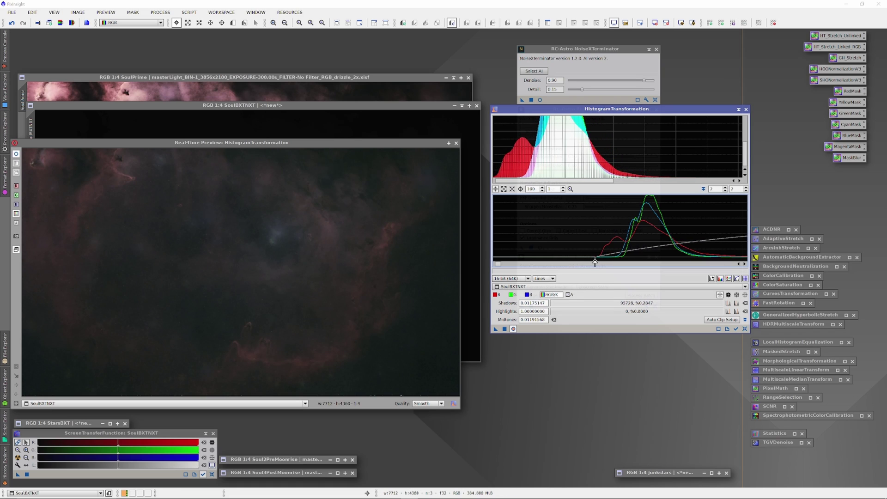
drag(498, 265, 528, 265)
drag(673, 262, 554, 263)
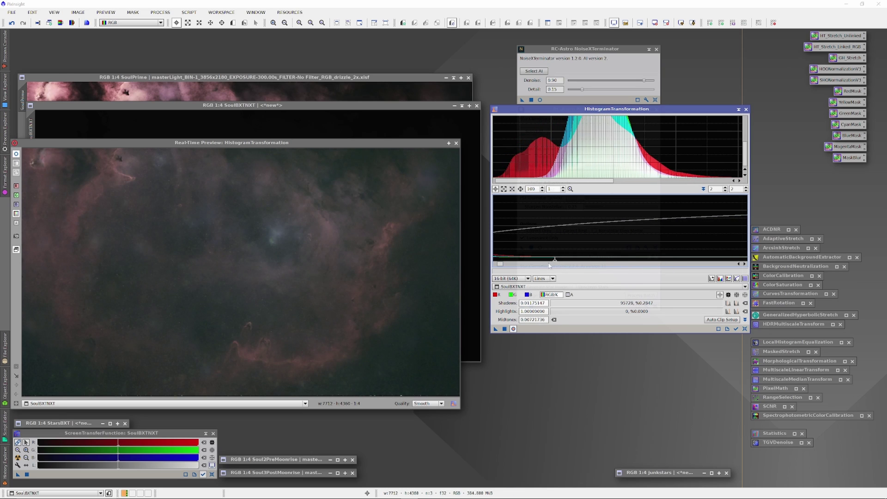
click(504, 328)
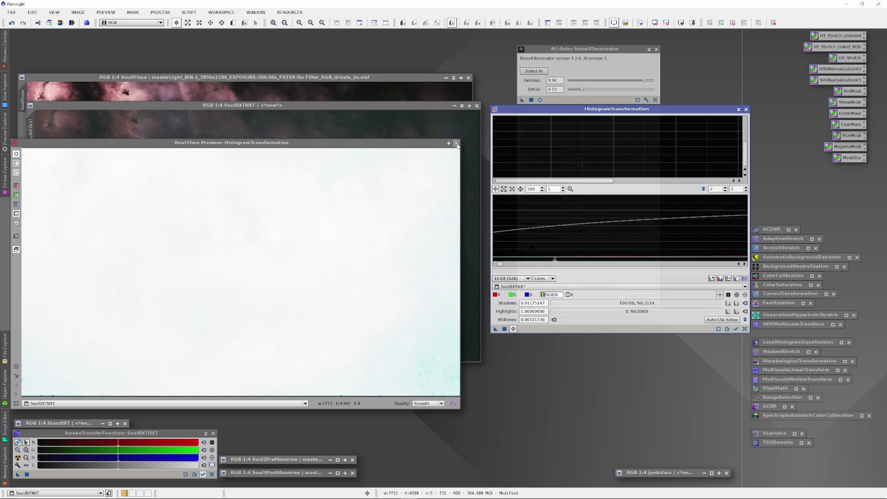
click(456, 143)
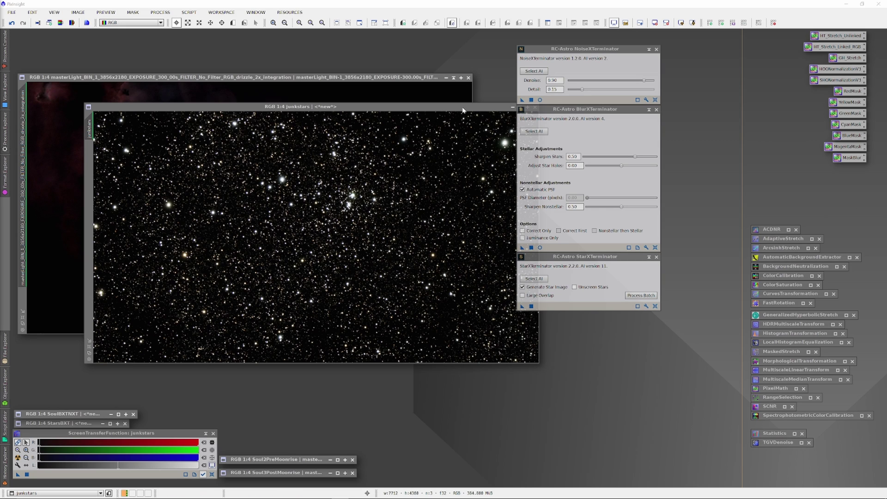
Iconize the junkstars image, park its icon at the lower right, and bring masterLight forward
drag(463, 107, 420, 120)
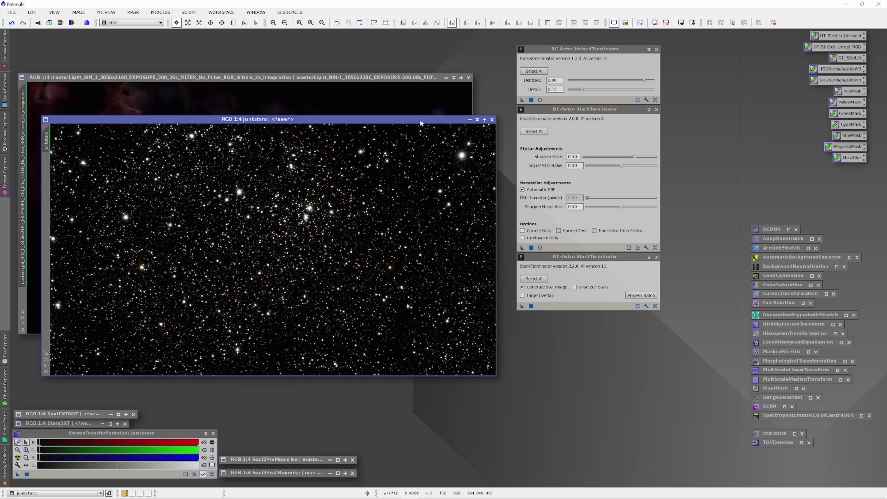
click(470, 119)
drag(290, 252, 678, 474)
click(388, 139)
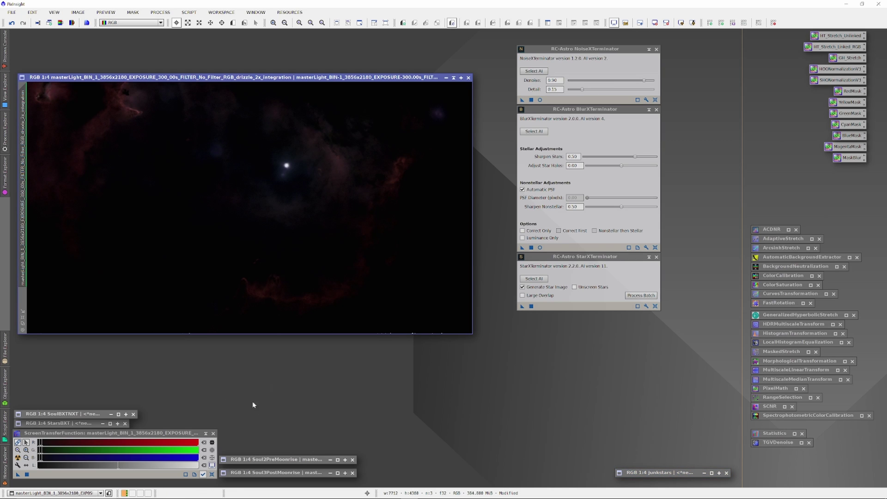
Reset masterLight's screen auto-stretch and open HistogramTransformation
click(214, 474)
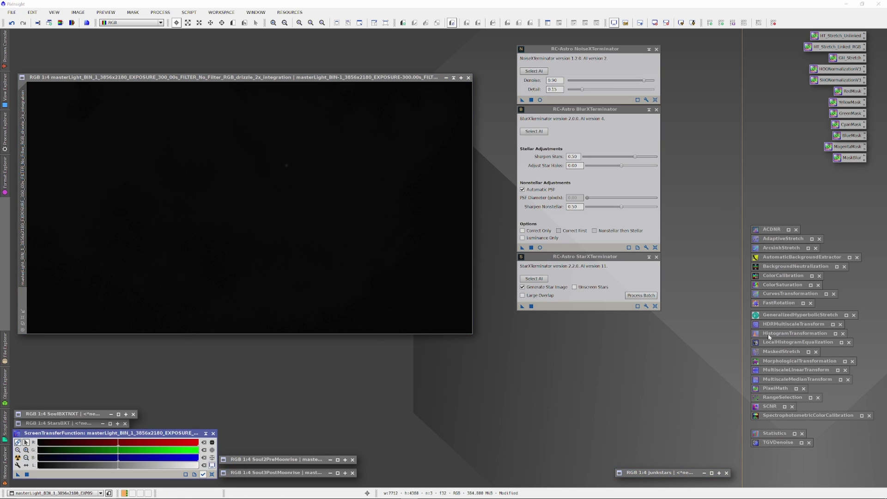
double_click(769, 333)
drag(506, 190, 527, 105)
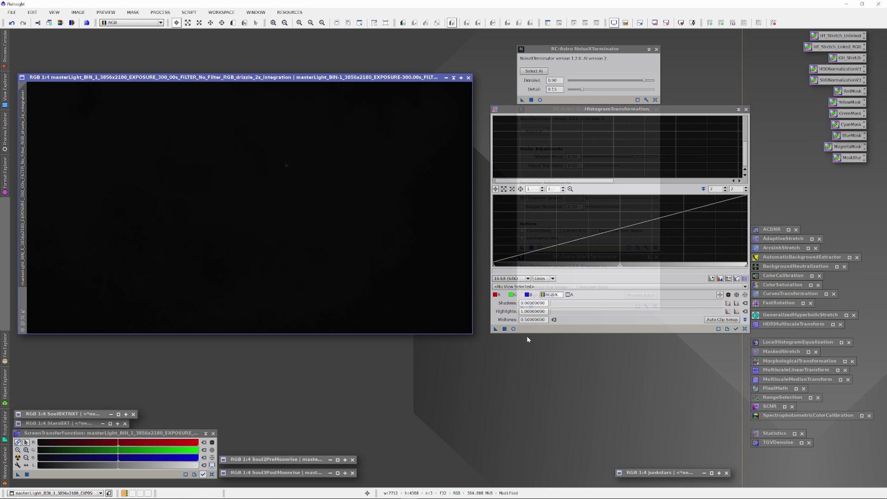
click(570, 287)
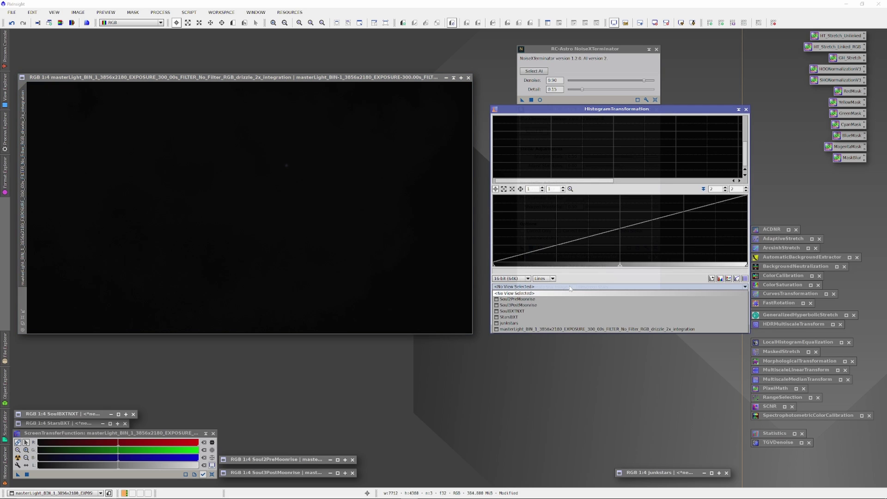
Rename masterLight to SoulPrime and select it as the HistogramTransformation target
right_click(266, 226)
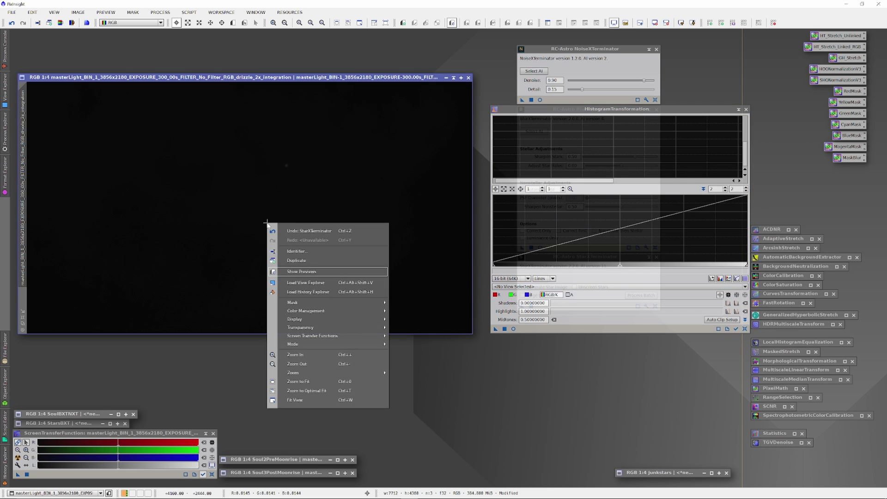
click(290, 252)
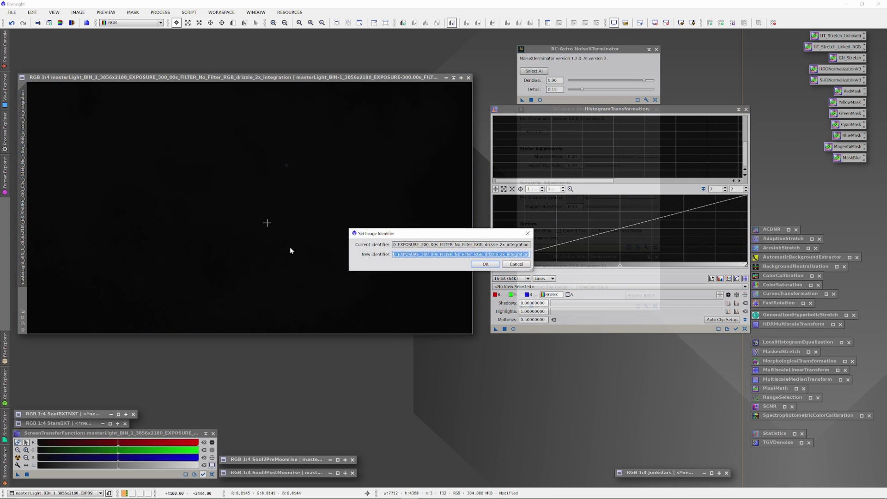
text(SoulP)
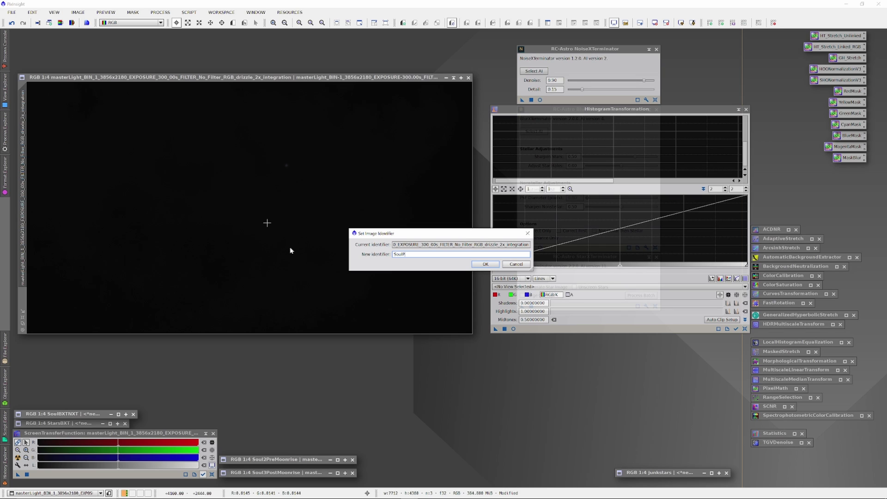
text(rime)
key(Return)
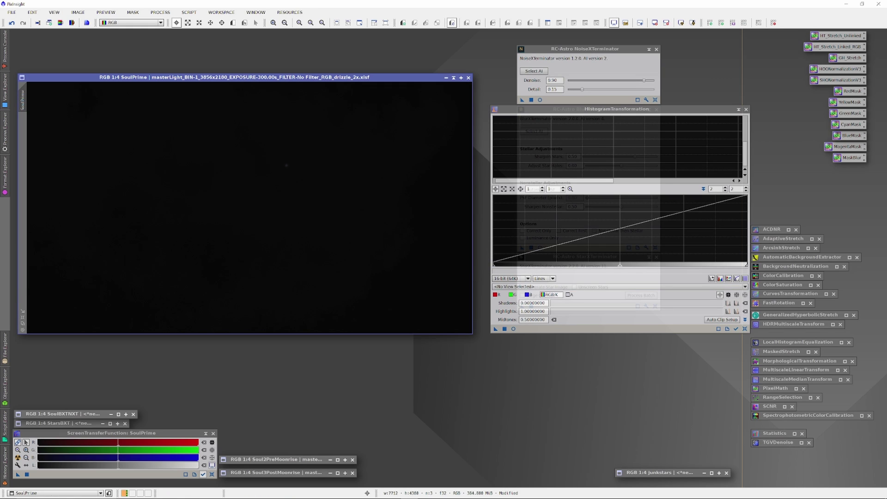
click(581, 287)
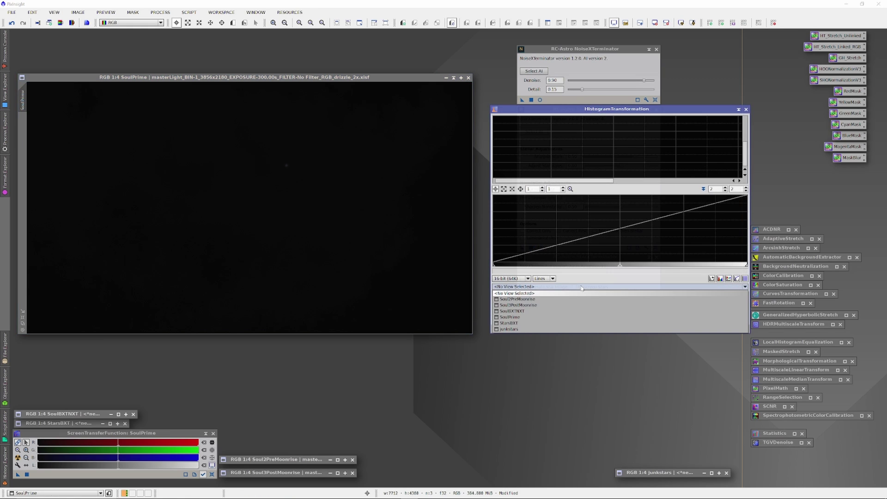
click(541, 318)
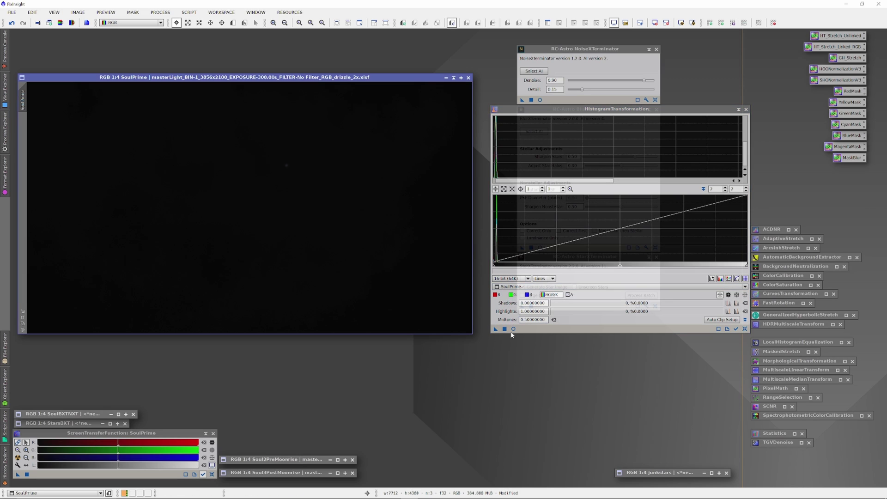
Preview the stretch, brighten SoulPrime's midtones, and zoom the histogram graph to about 149
click(513, 329)
drag(619, 265, 497, 268)
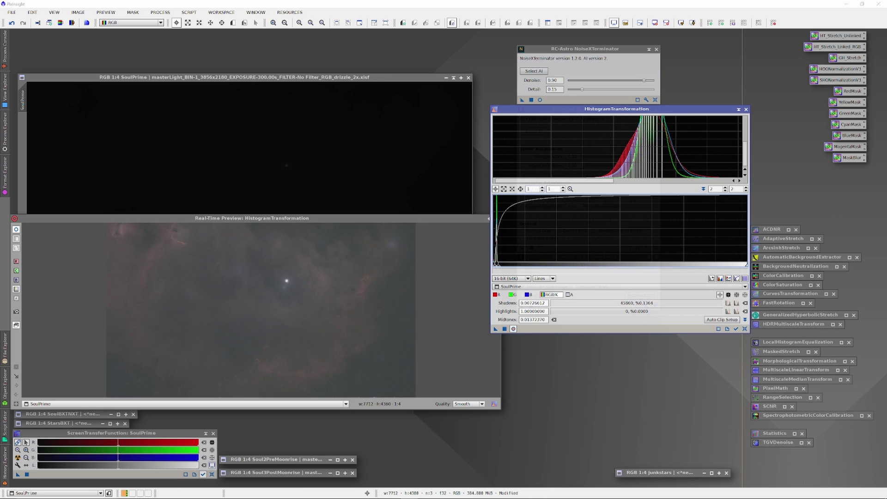
click(532, 189)
text(300)
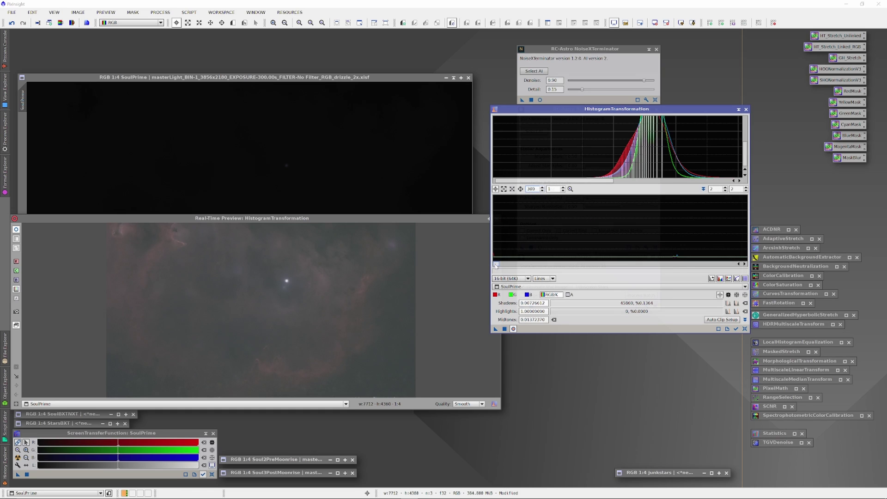
drag(495, 265, 497, 264)
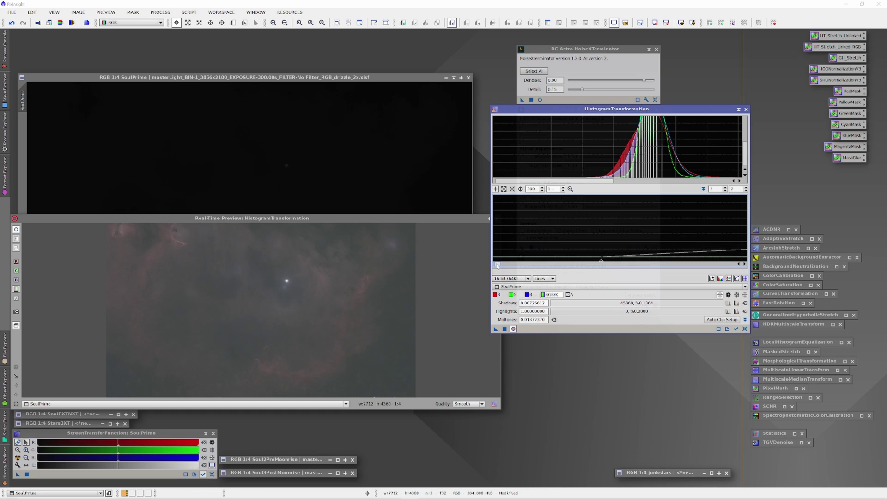
double_click(531, 189)
text(203)
key(Return)
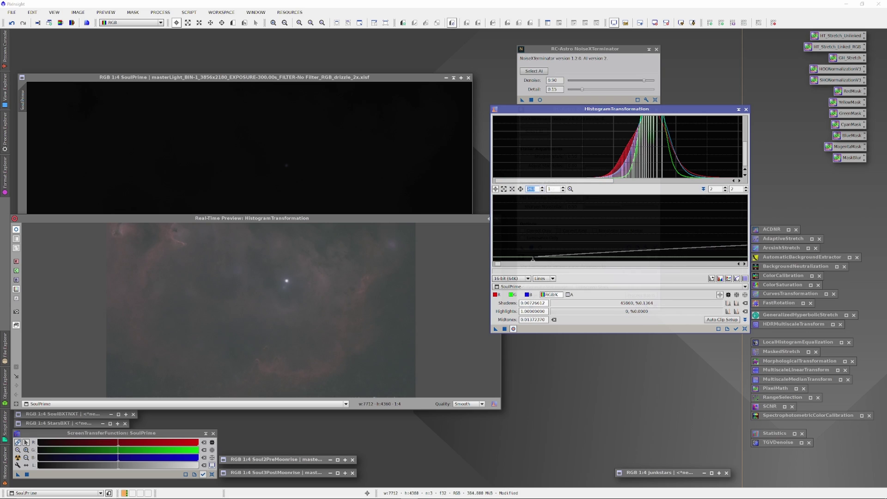
key(Up)
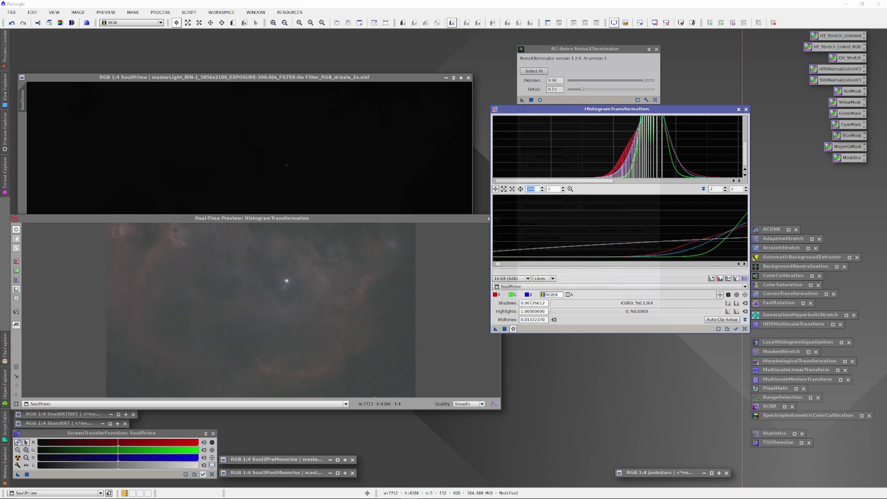
key(Down)
key(Down)
key(Down)
key(Down)
key(Down)
key(Down)
key(Down)
key(Down)
key(Down)
key(Down)
key(Down)
key(Down)
key(Down)
key(Down)
key(Down)
key(Down)
key(Down)
key(Down)
key(Down)
key(Down)
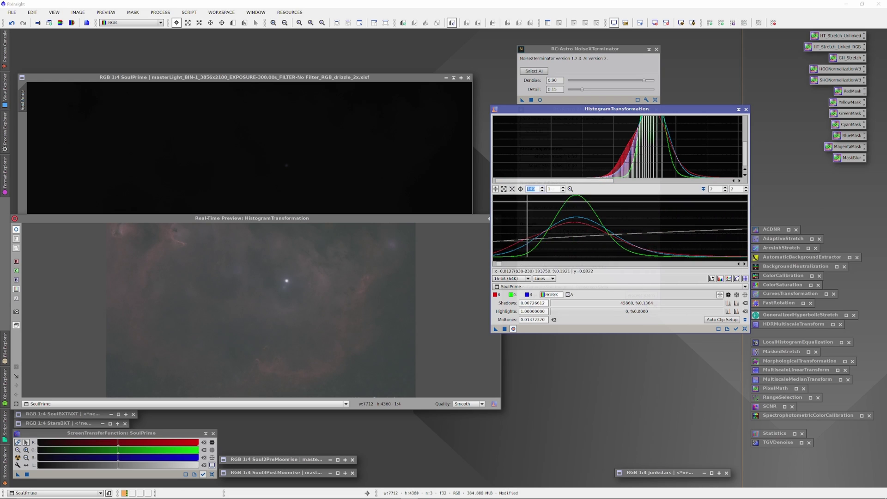
Clip the empty shadows, brighten and fine-tune the midtones, and apply the stretch to SoulPrime
click(499, 265)
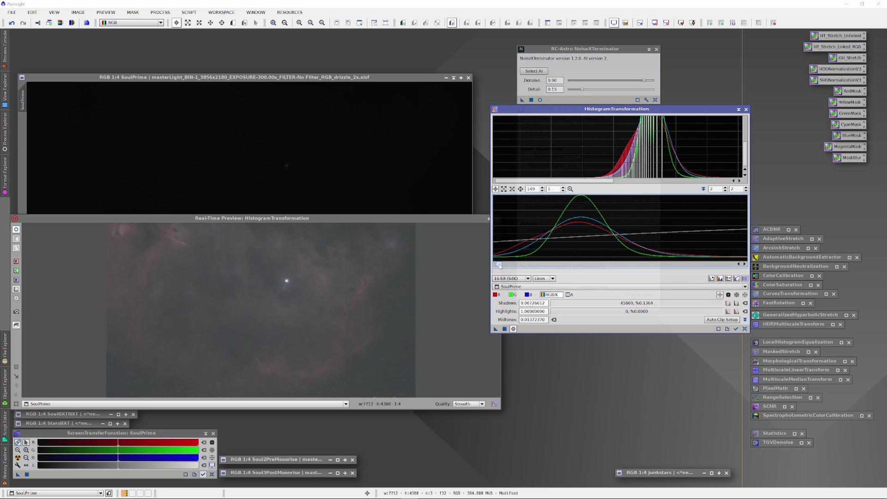
drag(511, 263, 644, 268)
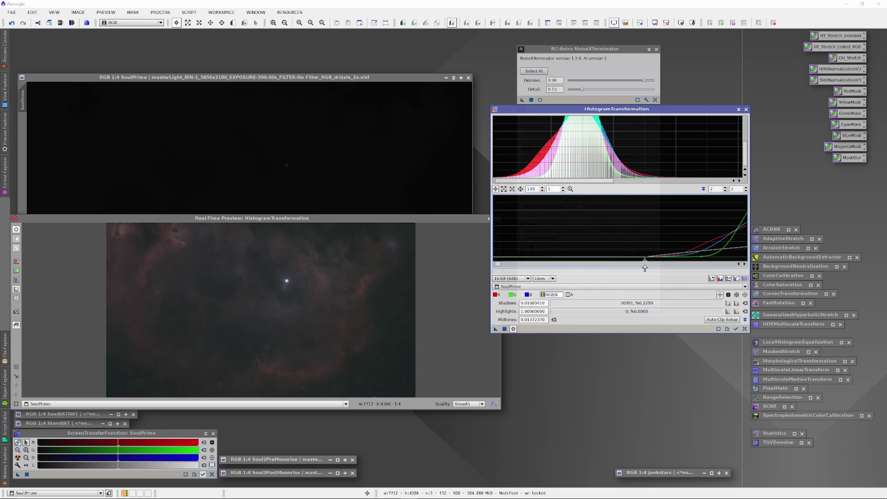
click(500, 266)
drag(500, 266, 501, 266)
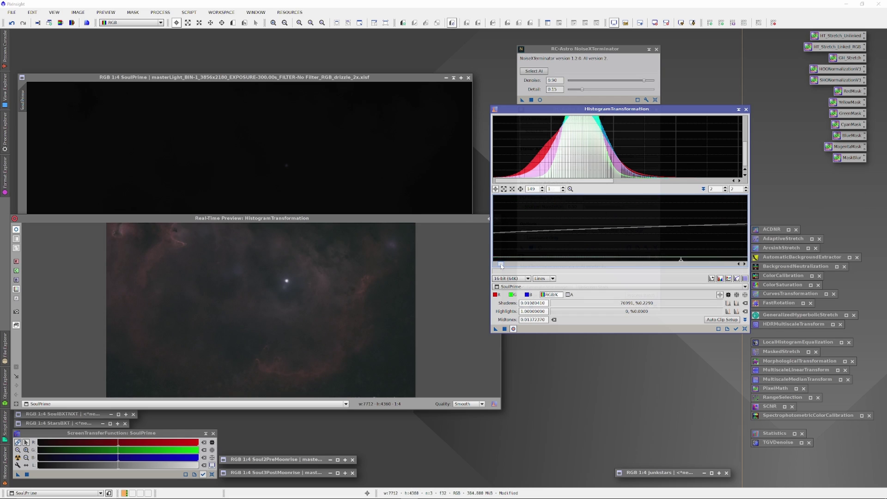
drag(681, 262, 499, 264)
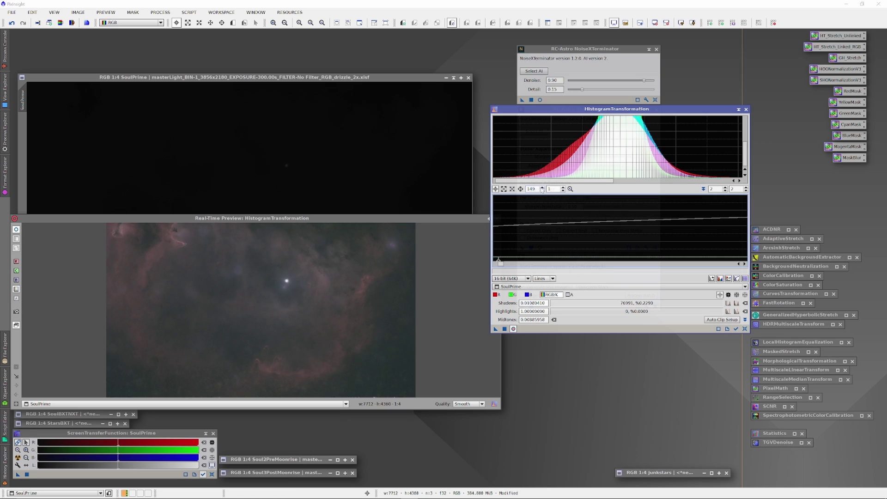
scroll(531, 188, up, 8)
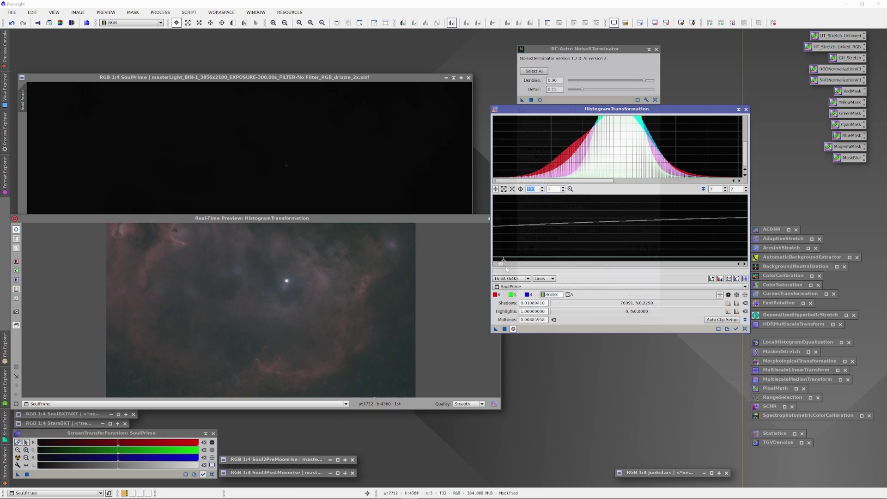
scroll(531, 189, up, 20)
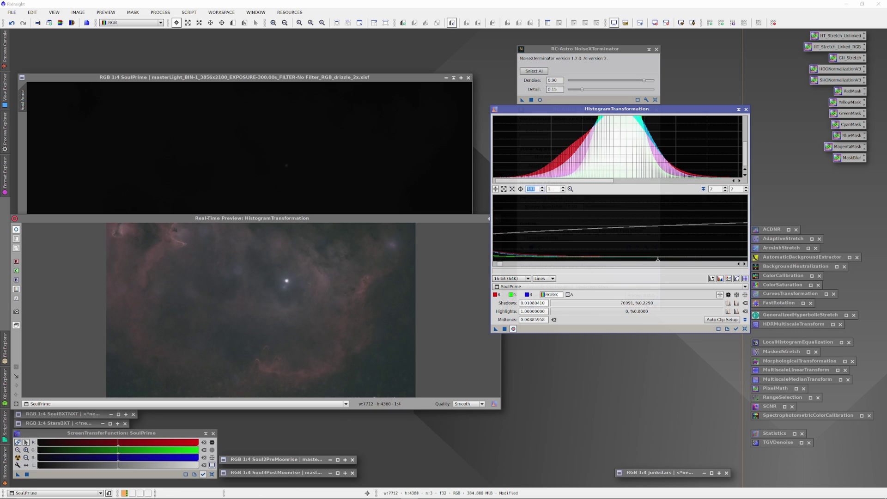
drag(697, 262, 693, 261)
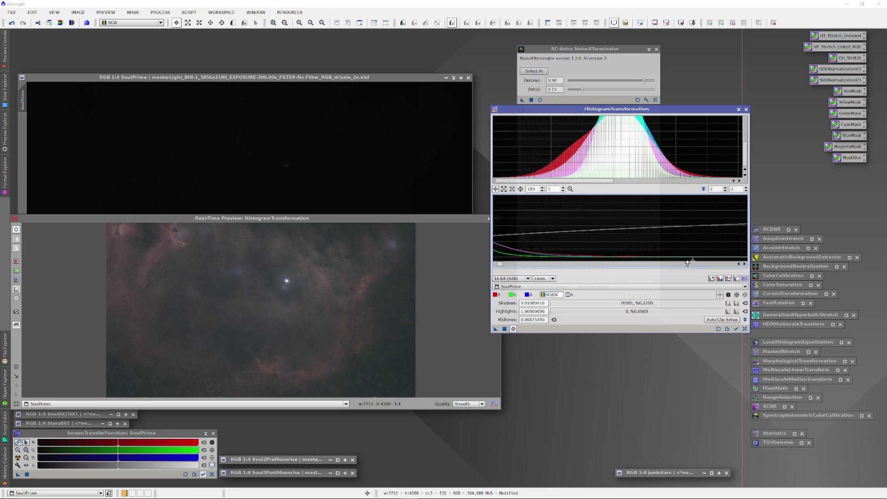
drag(692, 261, 697, 262)
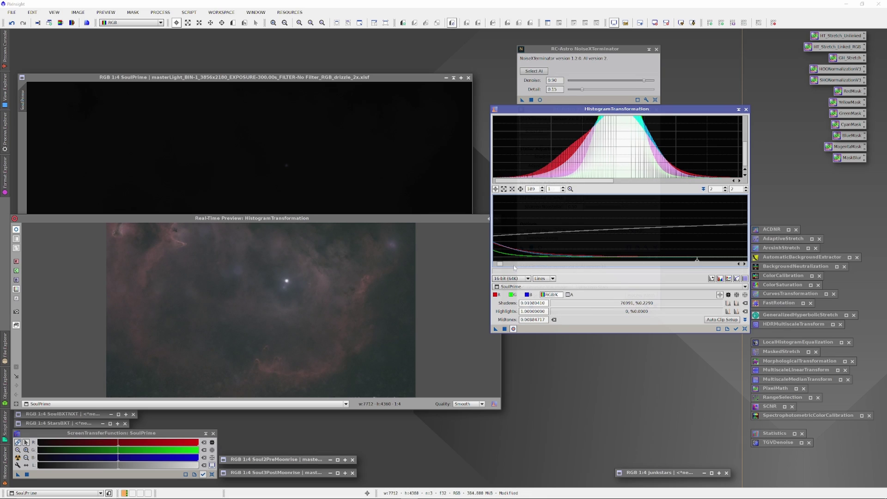
drag(501, 266, 499, 266)
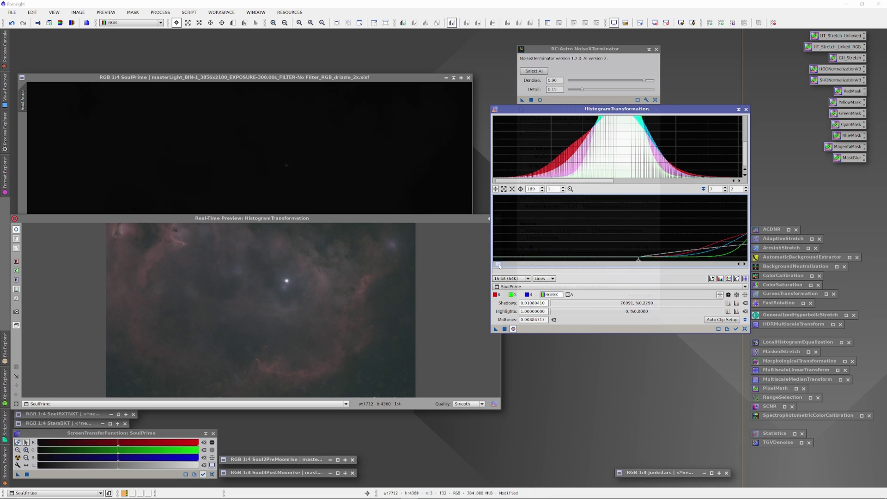
drag(637, 262, 640, 262)
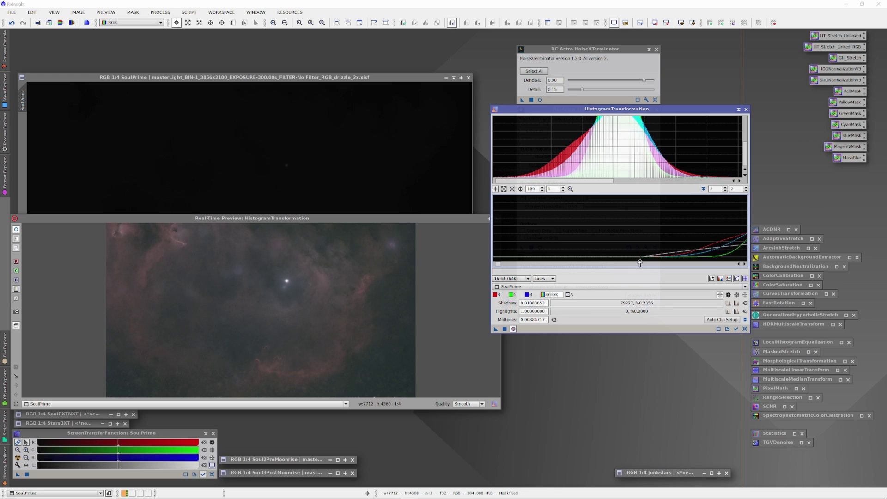
click(505, 329)
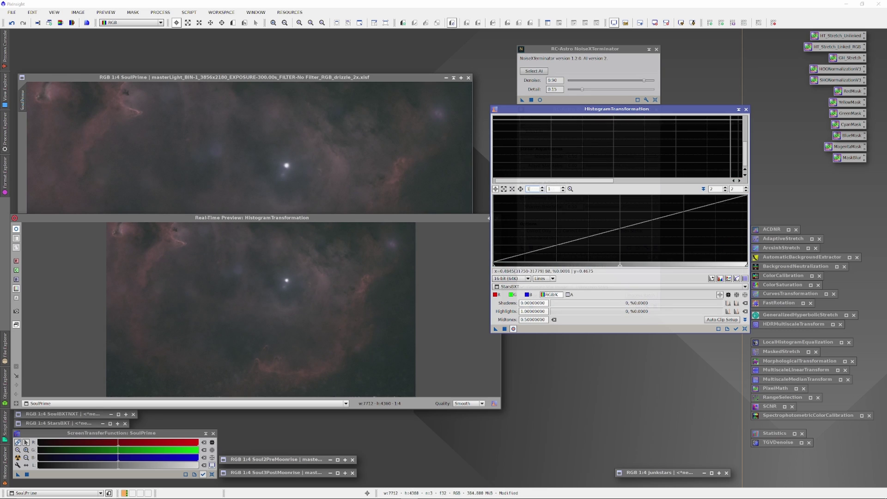
click(745, 109)
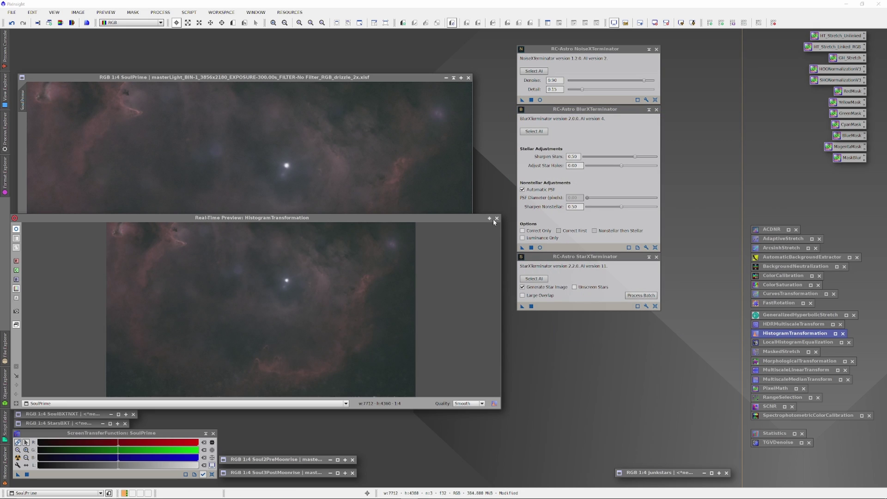
Build an S-curve on the RGB/K curve with a deepened shadow point and lifted midtones
click(497, 218)
scroll(330, 230, down, 1)
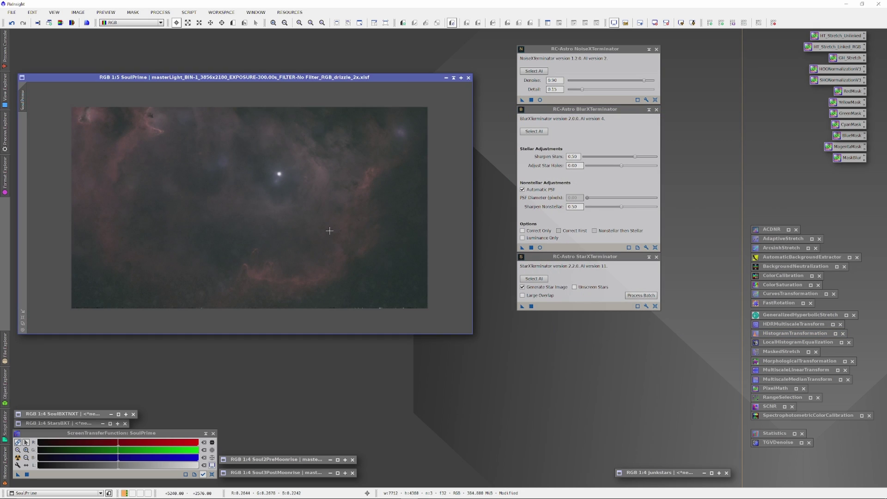
scroll(330, 230, up, 1)
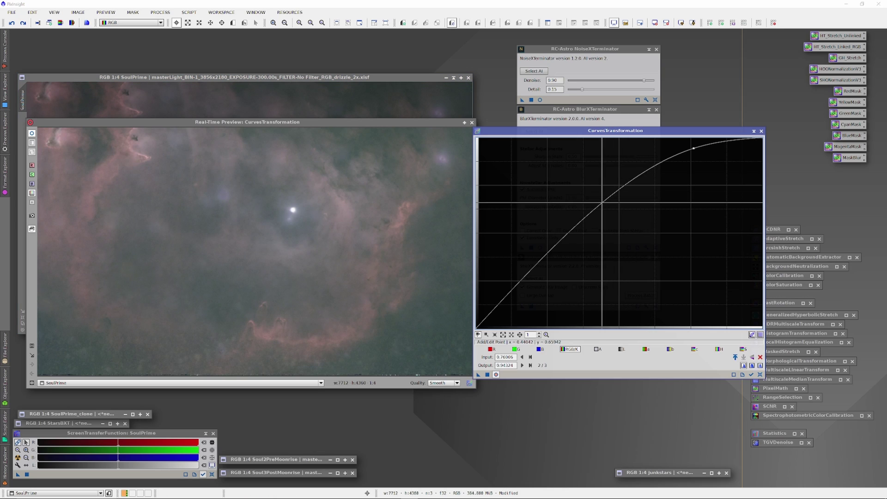
drag(693, 148, 672, 148)
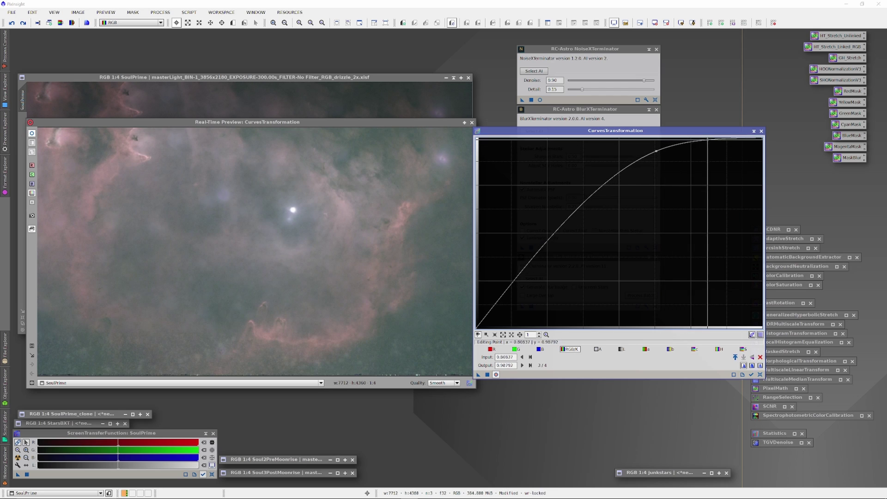
click(725, 138)
drag(725, 138, 729, 140)
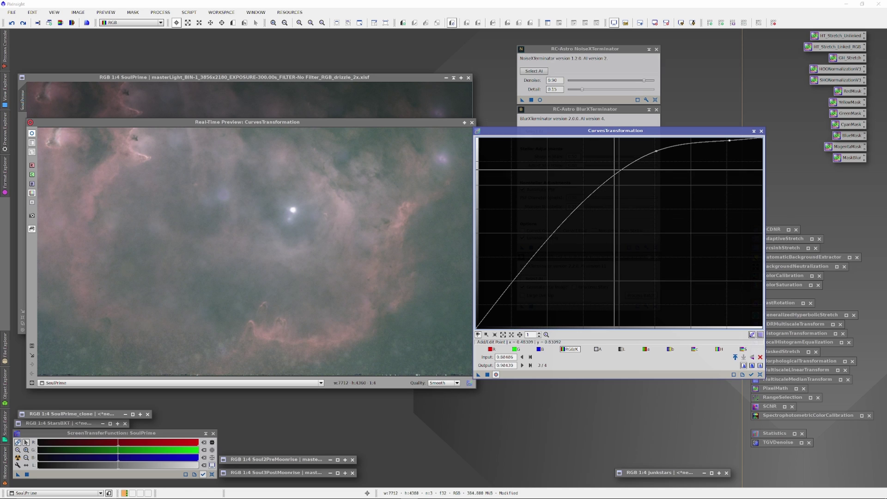
drag(655, 151, 661, 161)
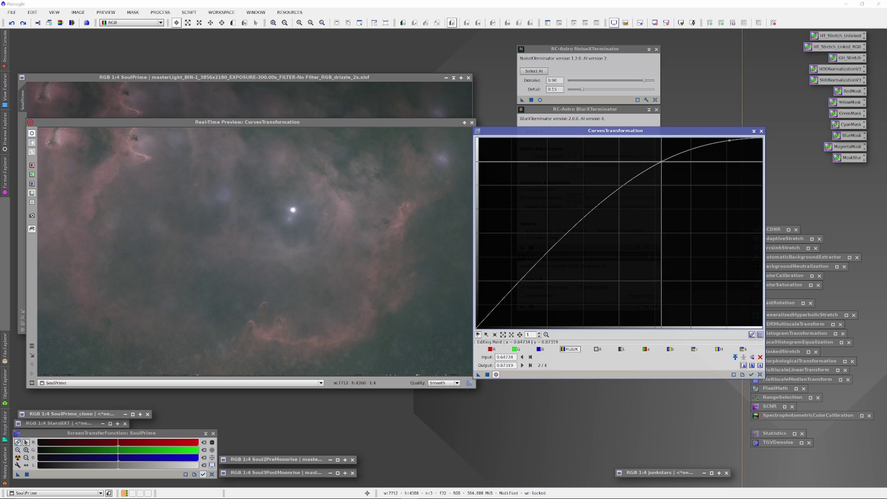
click(589, 222)
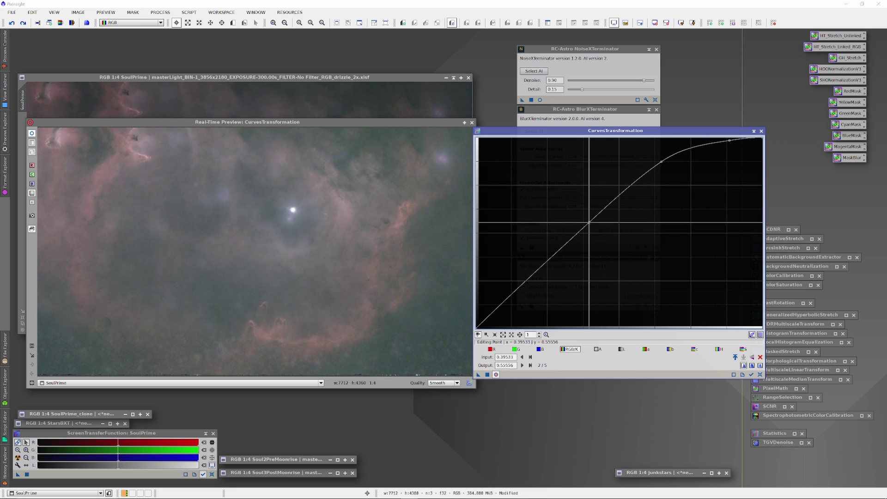
mouse_move(589, 222)
mouse_down()
mouse_move(586, 234)
mouse_move(581, 209)
mouse_up()
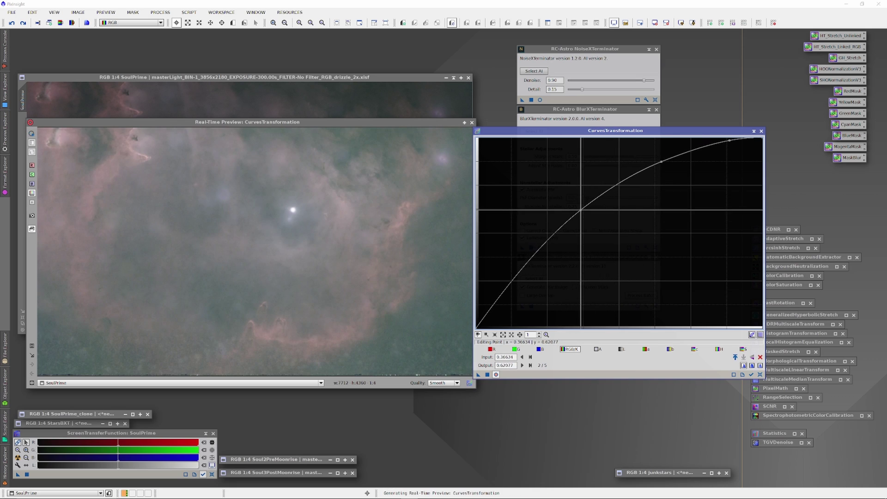
drag(544, 252, 486, 323)
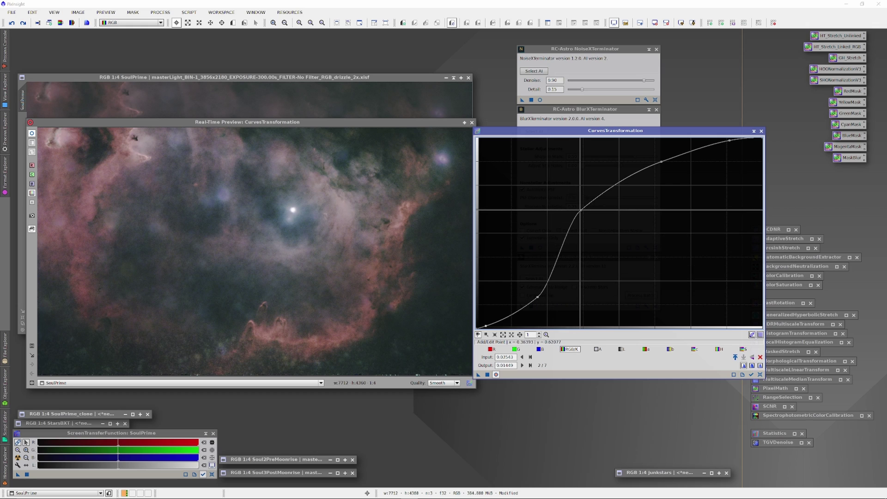
drag(580, 210, 587, 195)
drag(729, 140, 734, 140)
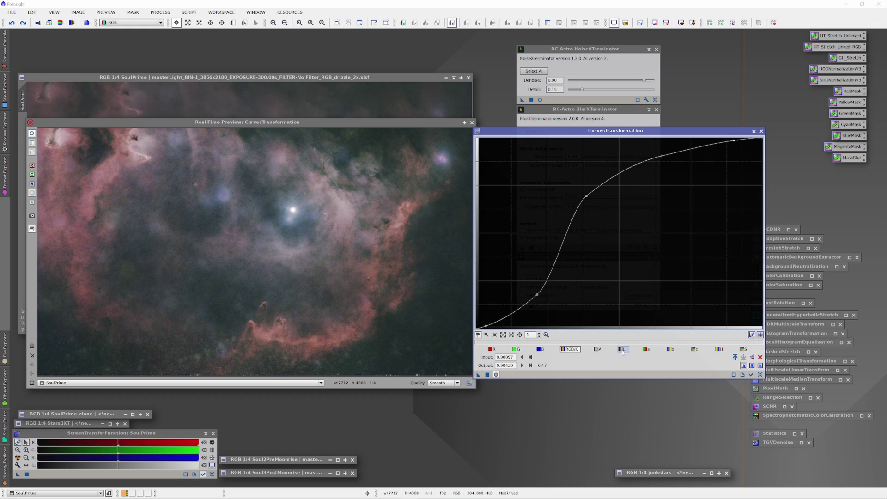
Add upper, midtone and shadow points on the lightness curve, then reset all curves to linear
click(622, 350)
click(743, 152)
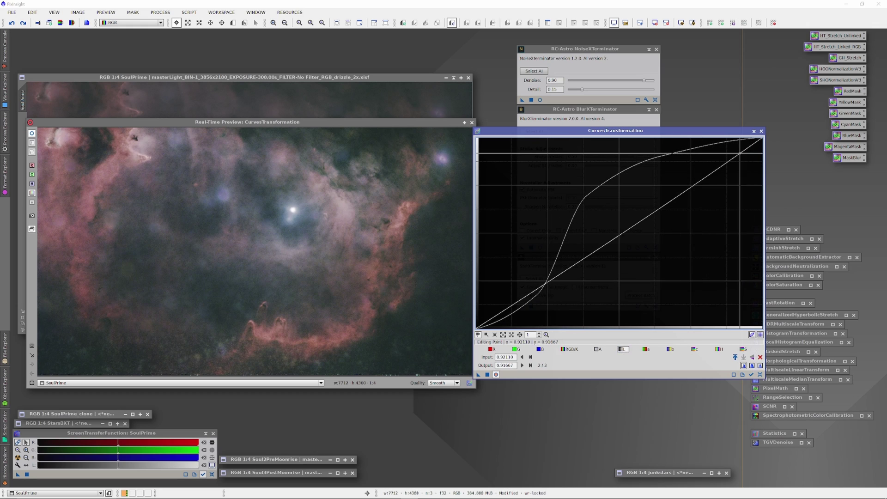
click(709, 170)
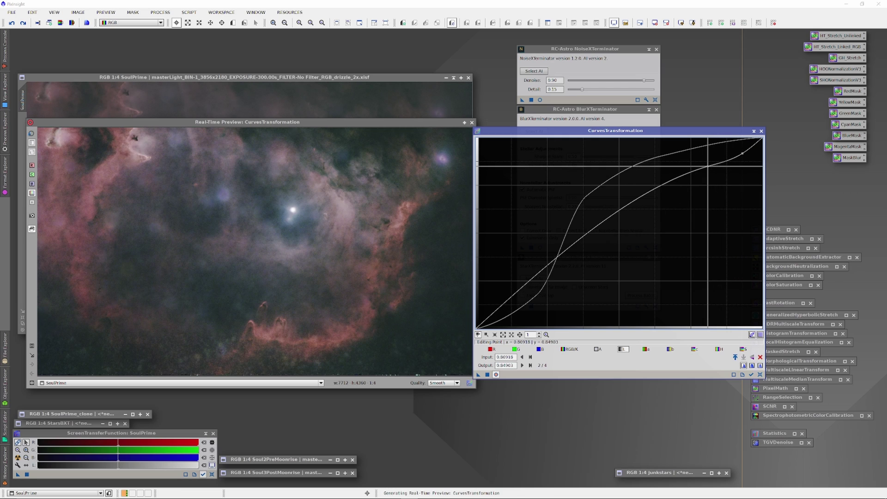
key(Delete)
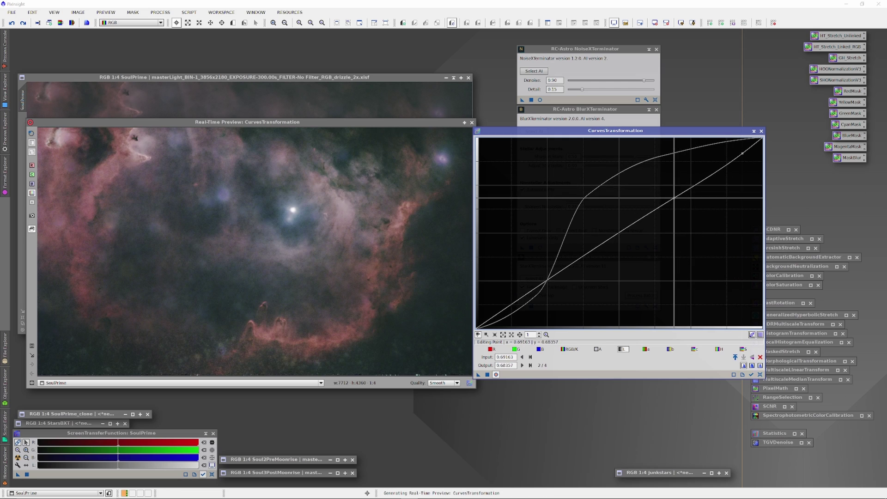
click(669, 200)
drag(669, 199, 663, 201)
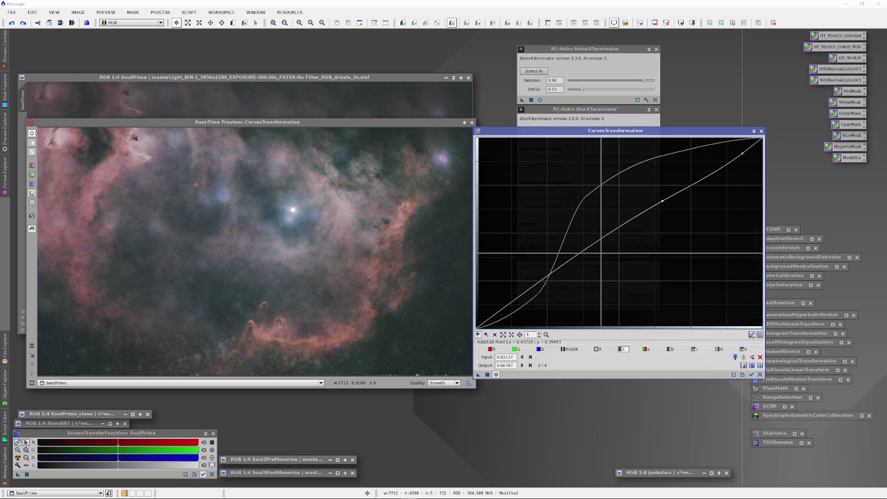
click(582, 248)
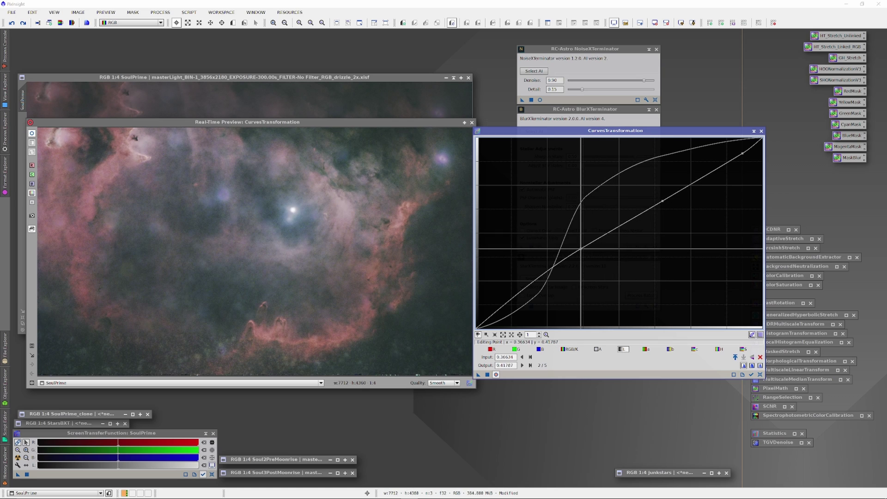
drag(545, 268, 539, 283)
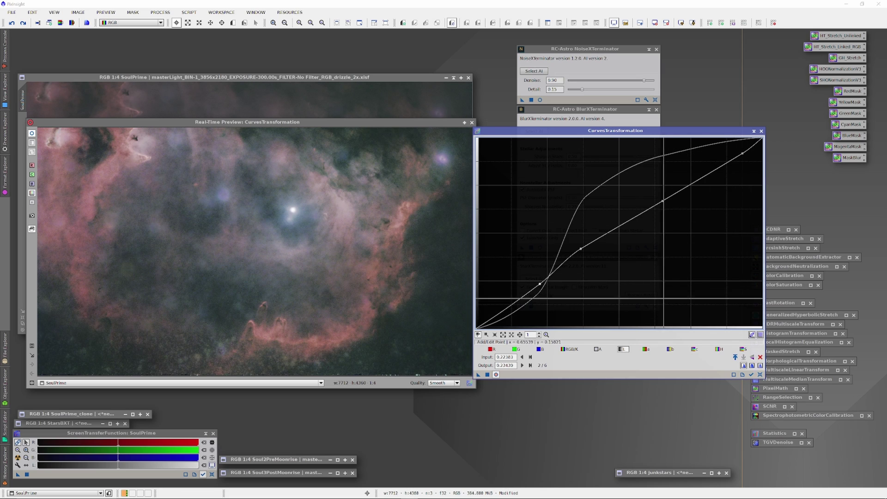
click(760, 375)
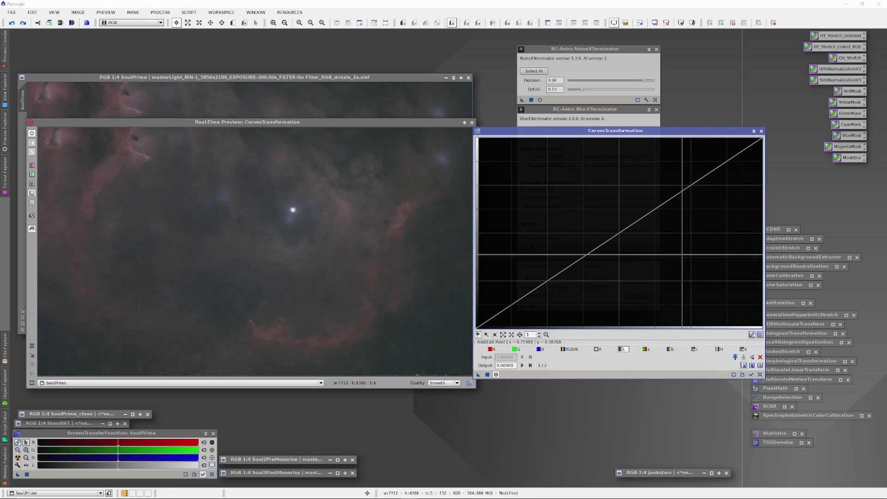
Undo the curves reset to restore the S-curve, leaving the green channel curve straight
click(597, 350)
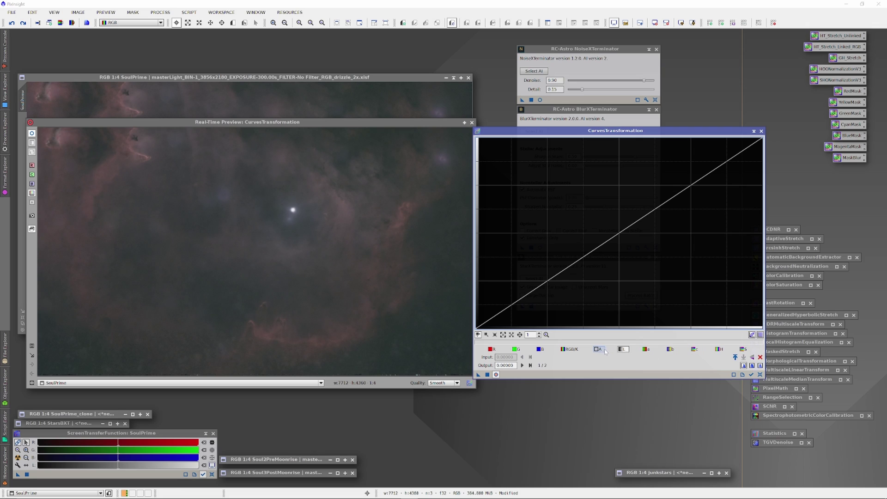
key(ctrl+z)
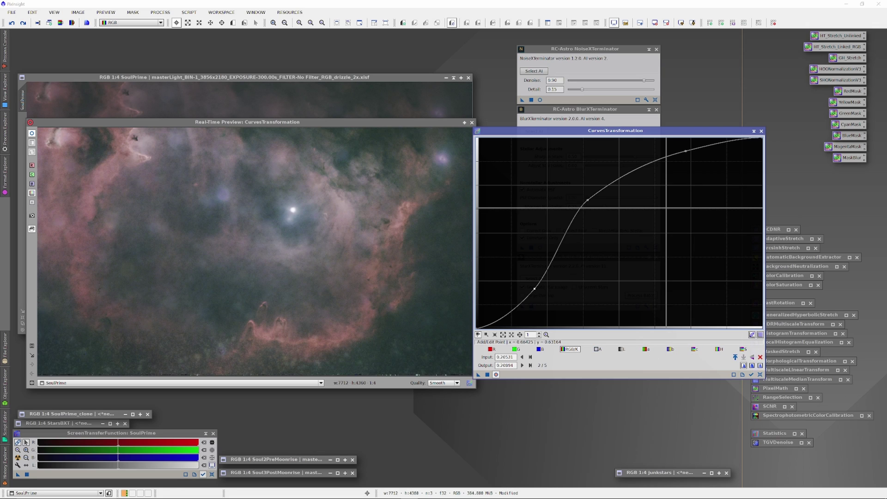
click(516, 350)
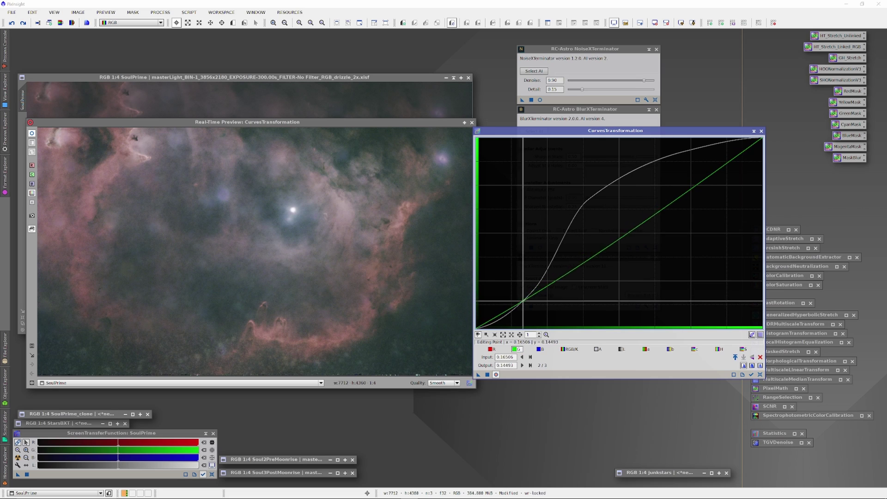
click(525, 301)
ctrl+click(525, 302)
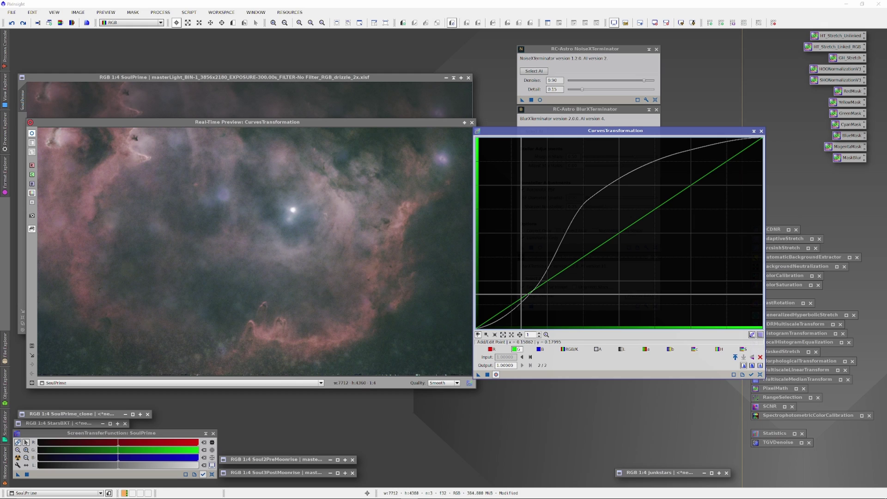
Lower the blue curve's upper part, add a blue midtone point, and darken the blue shadows
click(539, 349)
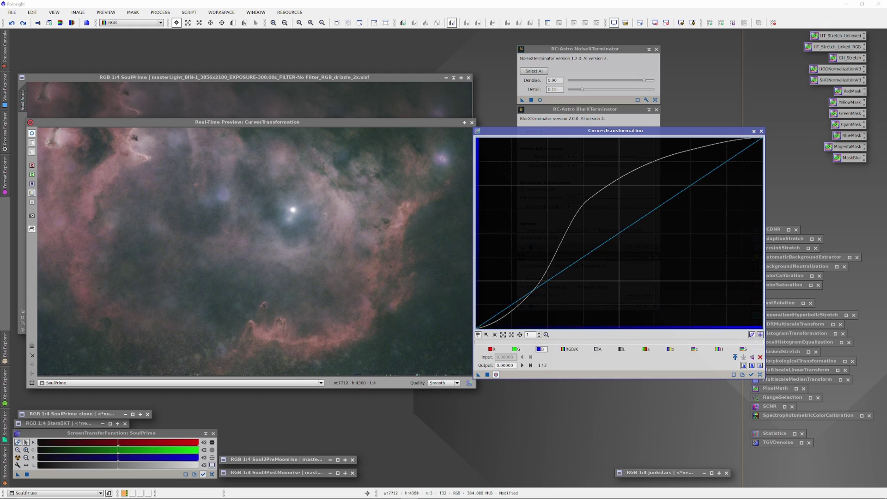
click(682, 187)
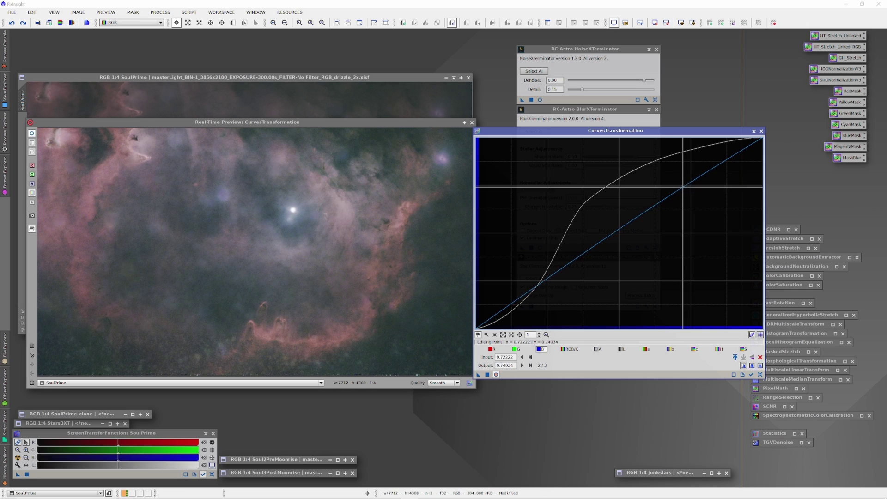
drag(682, 186, 689, 176)
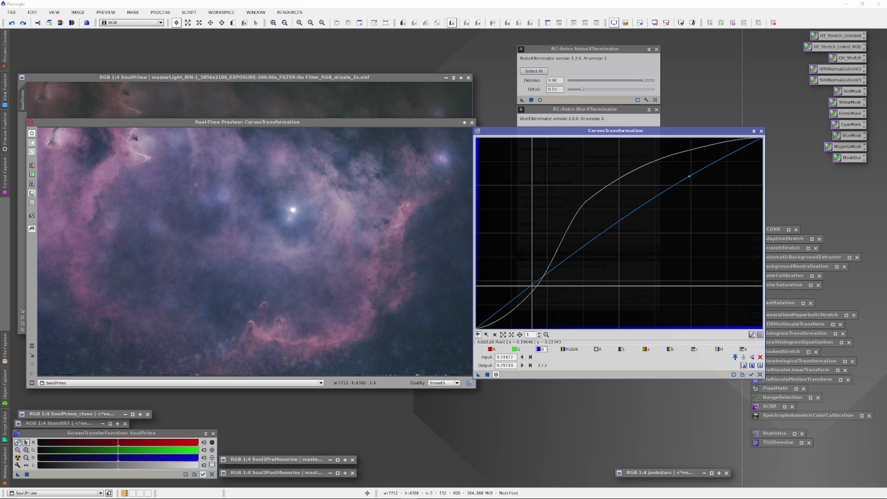
click(536, 289)
drag(536, 289, 527, 300)
ctrl+click(527, 300)
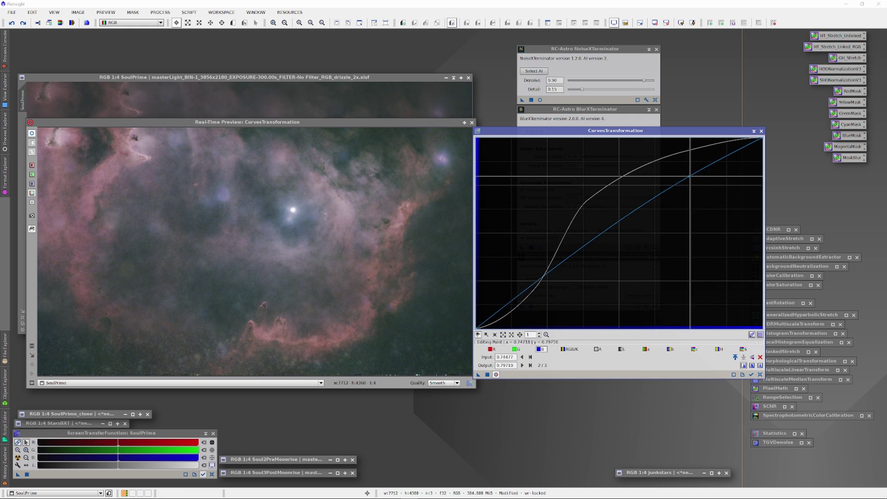
drag(689, 176, 649, 200)
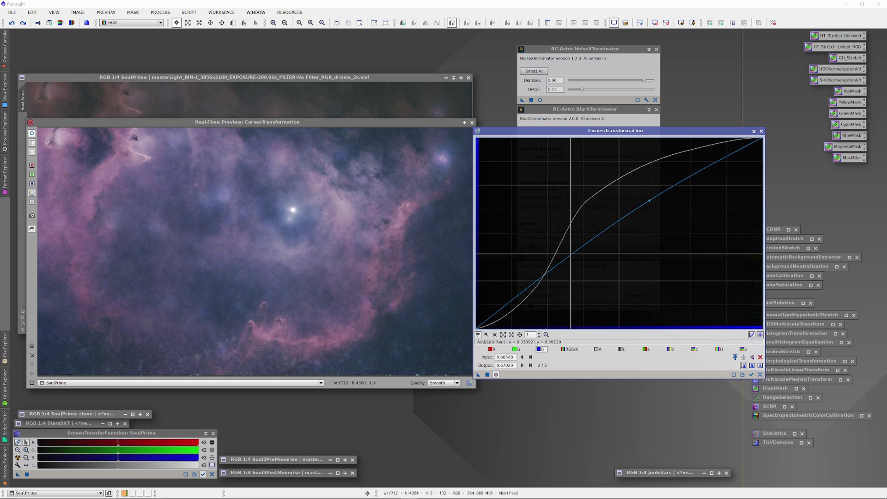
click(572, 253)
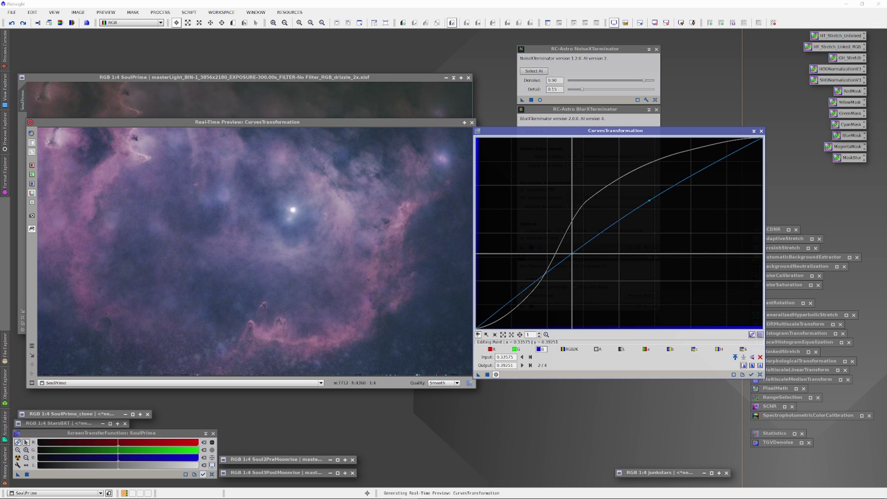
click(529, 286)
drag(529, 285, 521, 306)
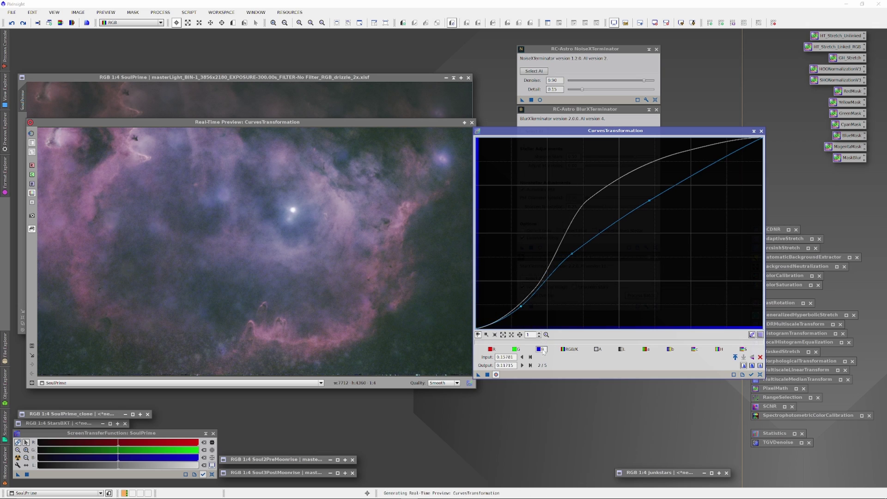
Raise green highlights slightly, darken green shadows, and lift green midtones into a gentle S
click(519, 350)
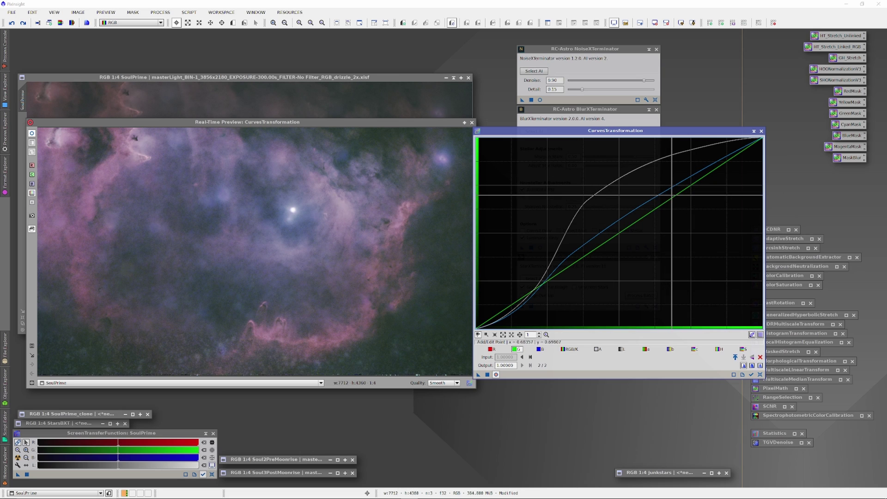
click(669, 190)
drag(669, 189, 670, 190)
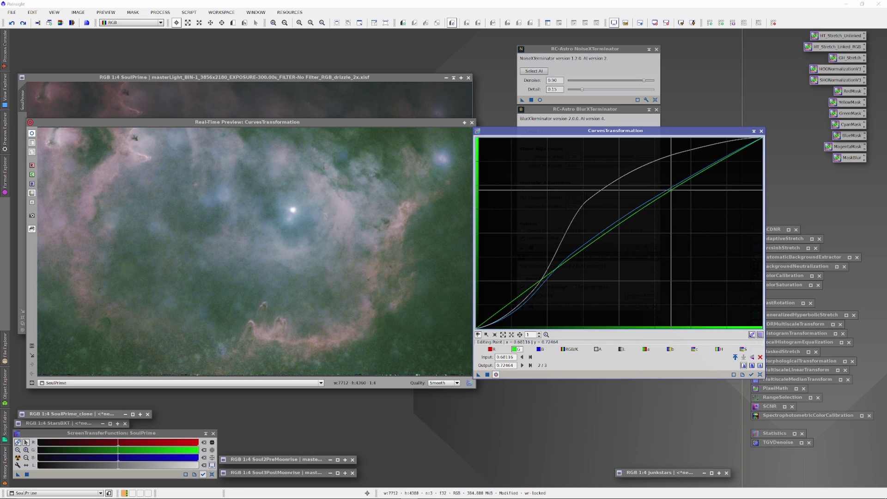
click(594, 245)
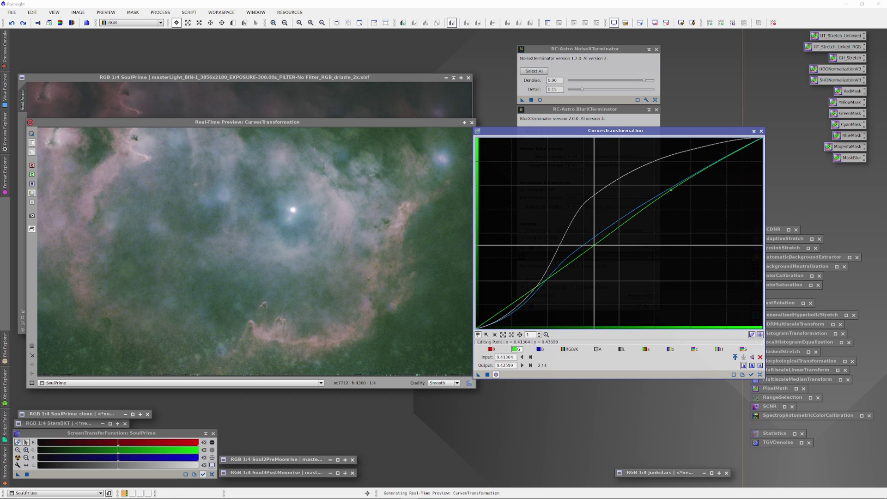
click(527, 297)
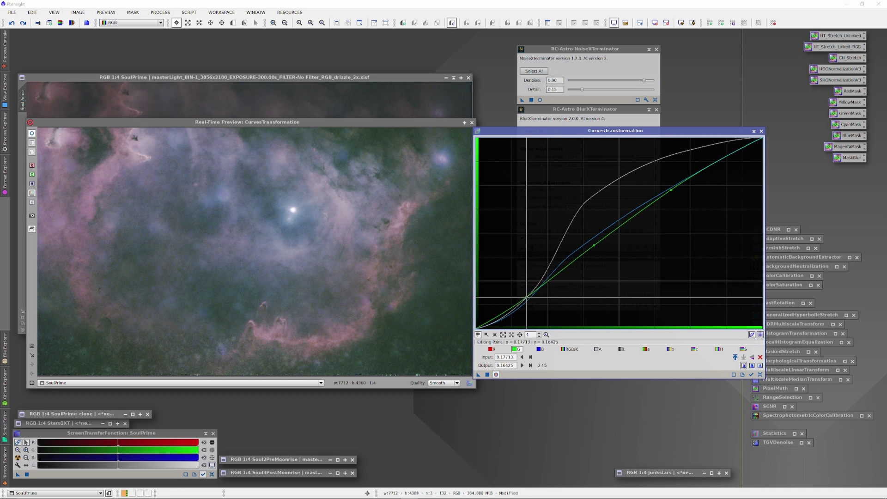
drag(527, 297, 522, 306)
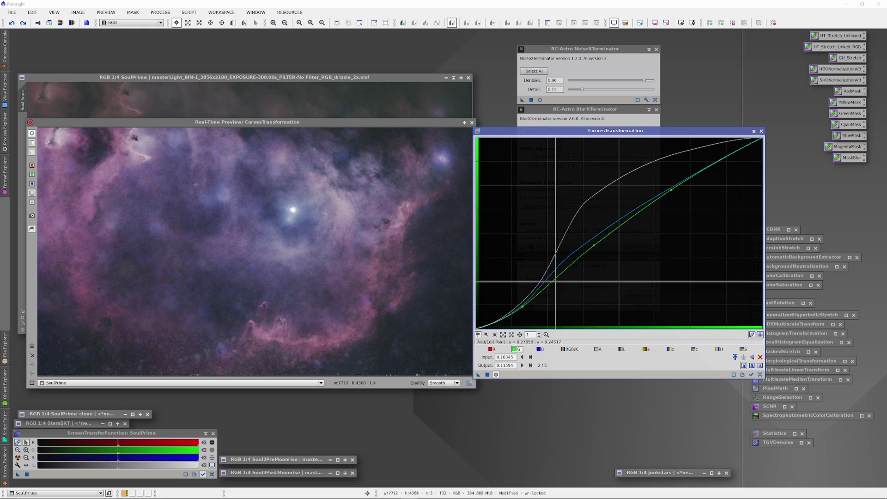
click(593, 245)
drag(592, 245, 587, 242)
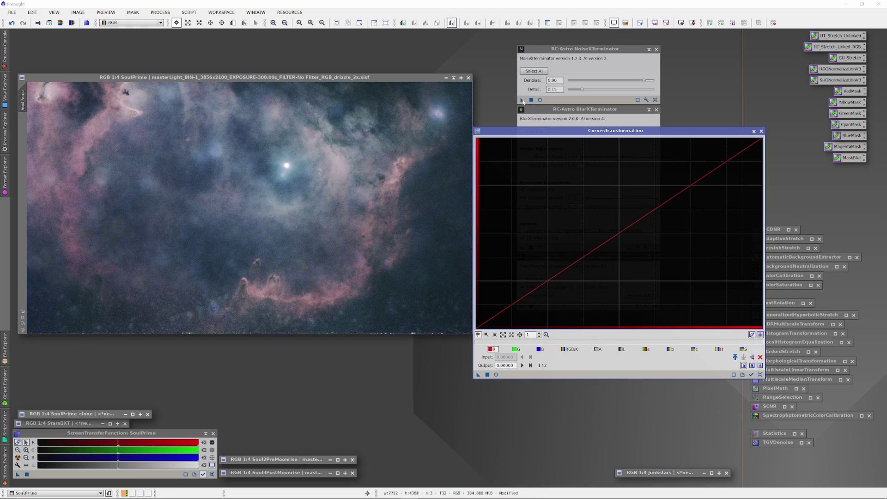
drag(522, 100, 443, 132)
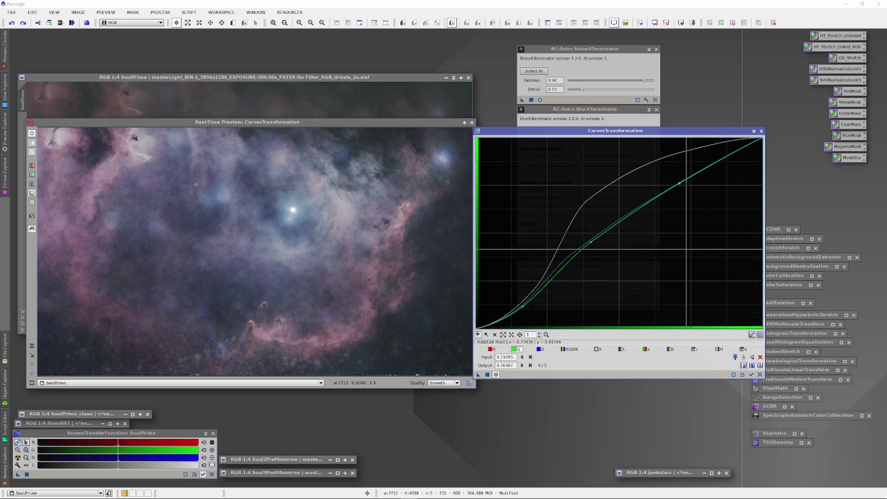
click(493, 349)
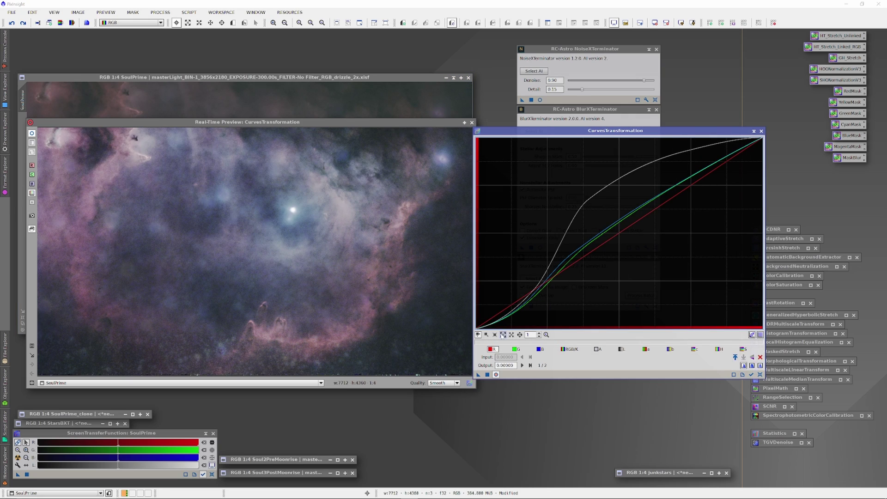
Add a red midtone point and raise an upper point on the red curve
click(523, 291)
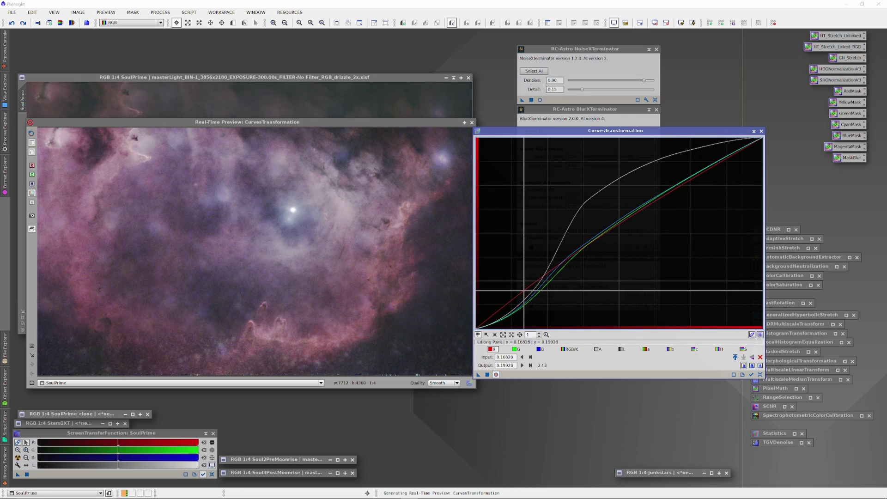
drag(524, 290, 527, 291)
ctrl+click(527, 291)
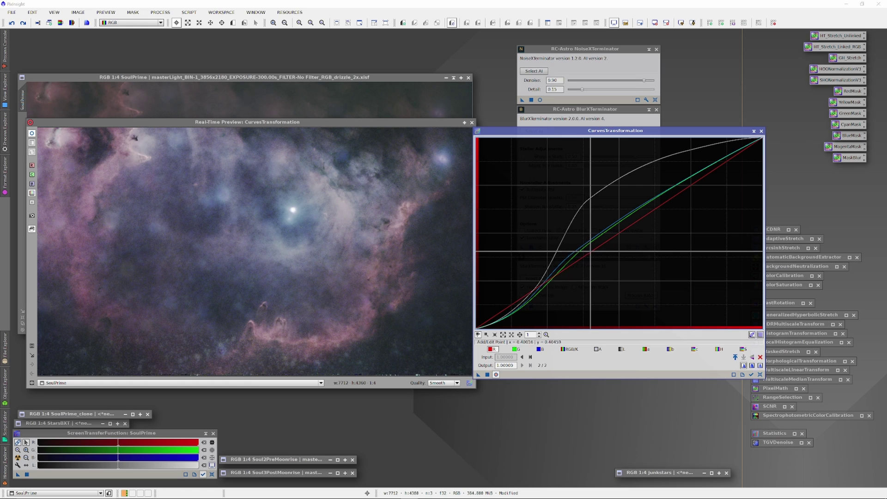
click(593, 252)
drag(593, 252, 593, 252)
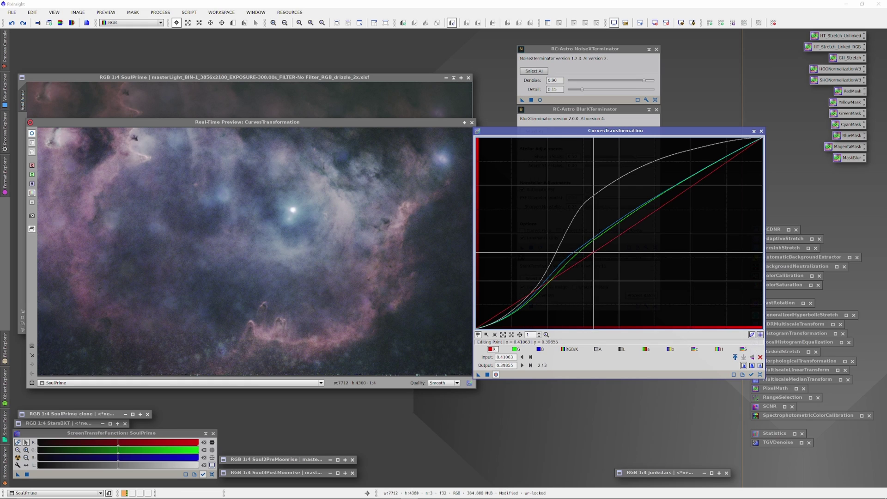
drag(650, 216, 681, 170)
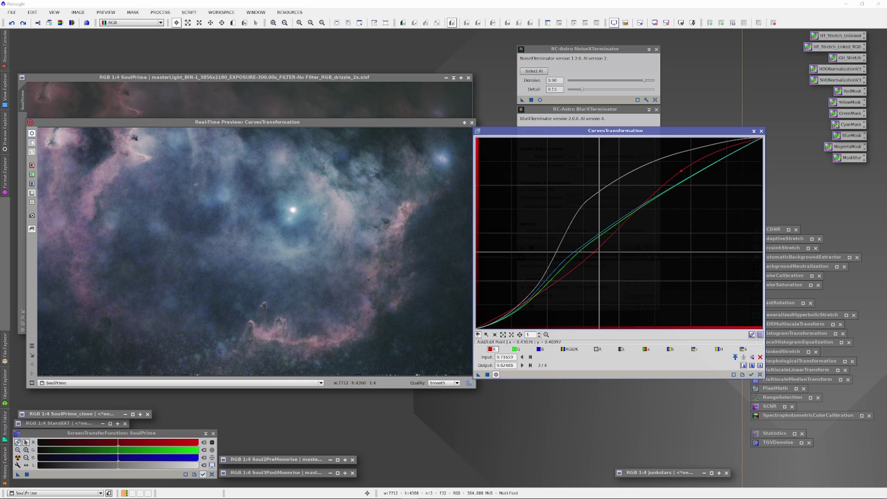
Lift red midtones, darken red shadows, then reset all curves to straight lines
click(598, 253)
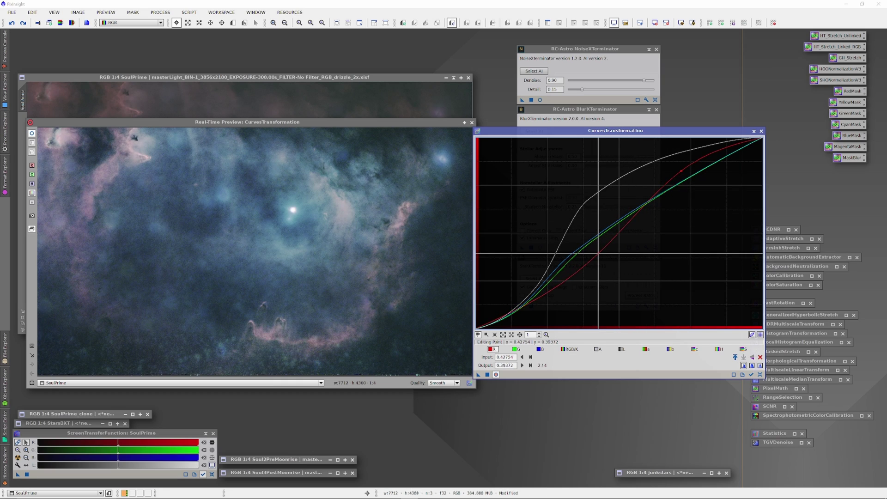
drag(599, 254, 591, 247)
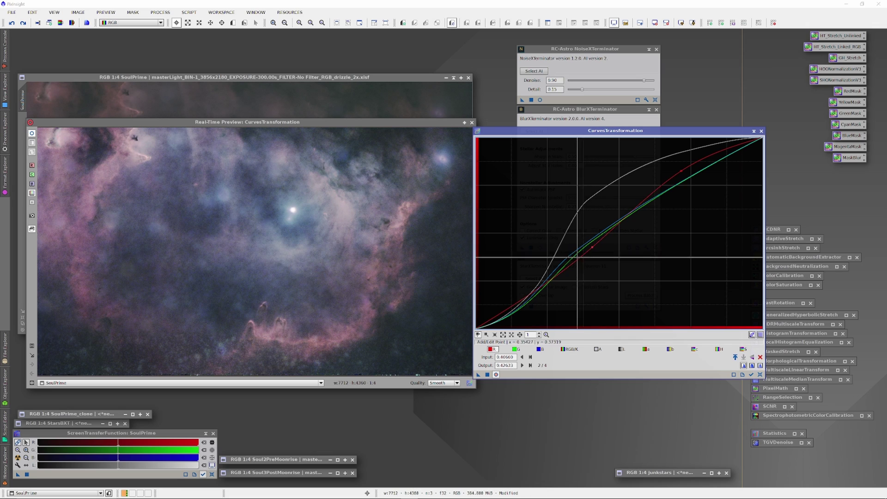
click(522, 298)
drag(522, 299, 529, 304)
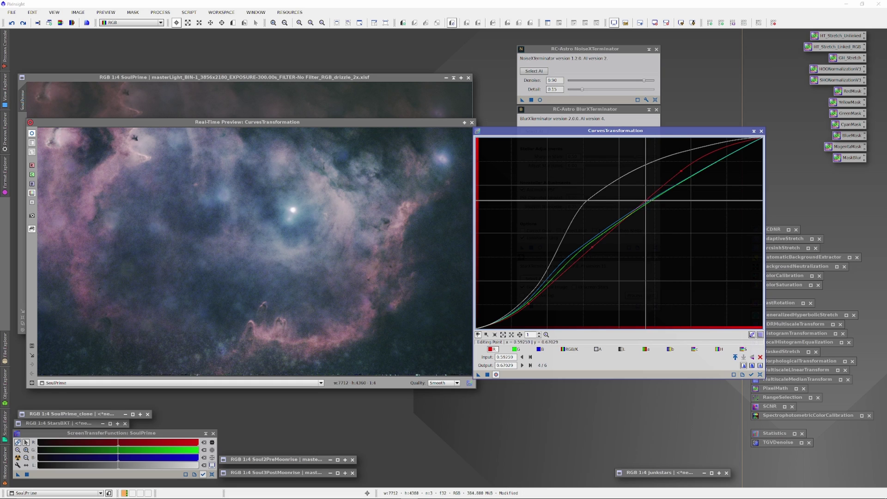
drag(646, 200, 642, 198)
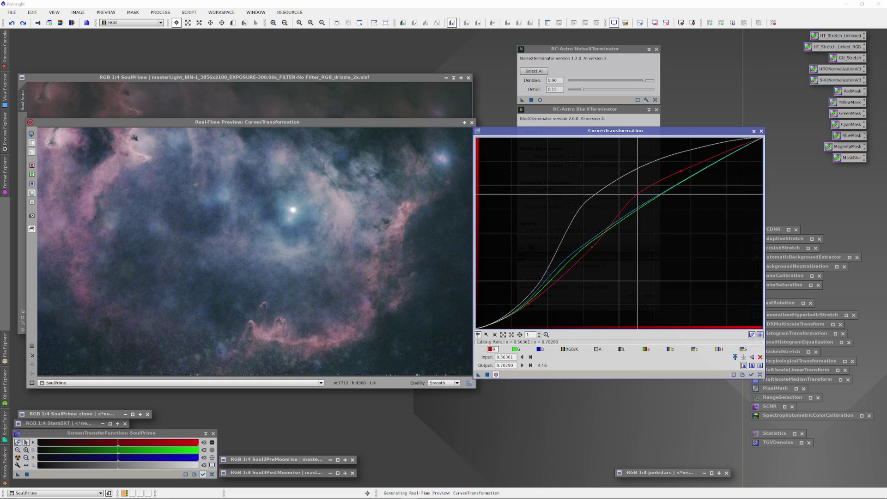
click(759, 375)
click(540, 349)
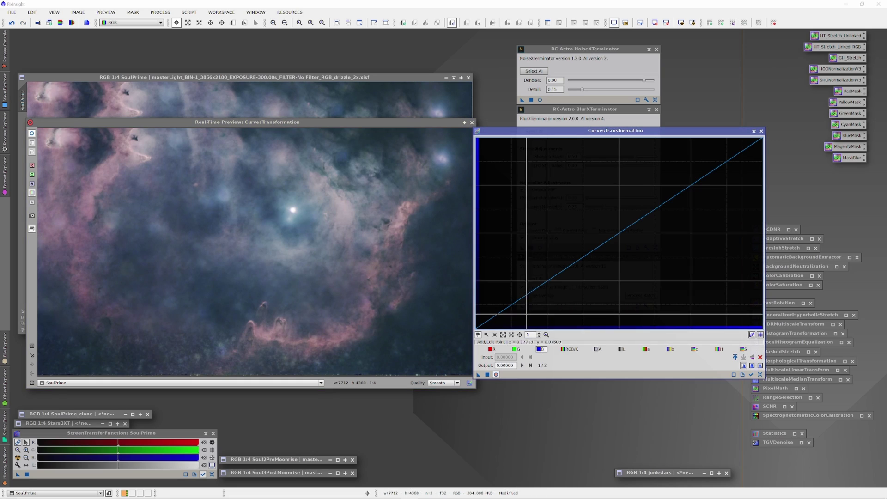
Darken the blue curve's shadows with two low points, smoothing its overshoot
click(512, 305)
drag(512, 305, 596, 250)
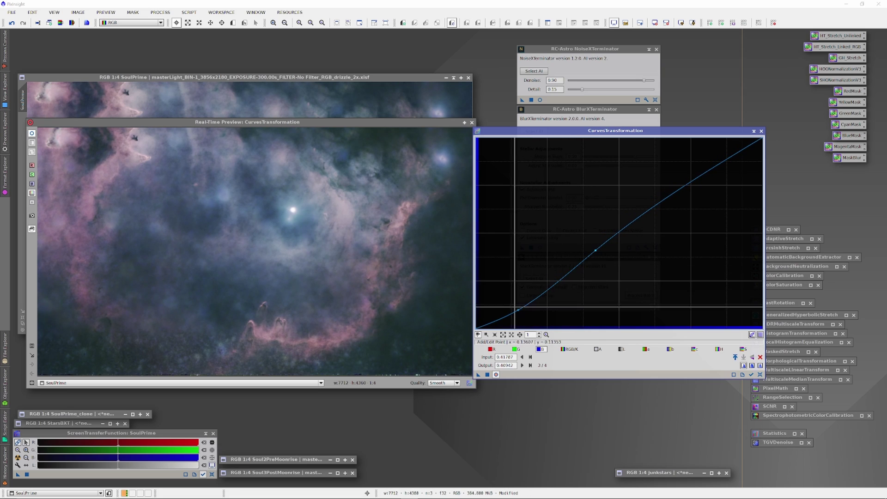
click(518, 309)
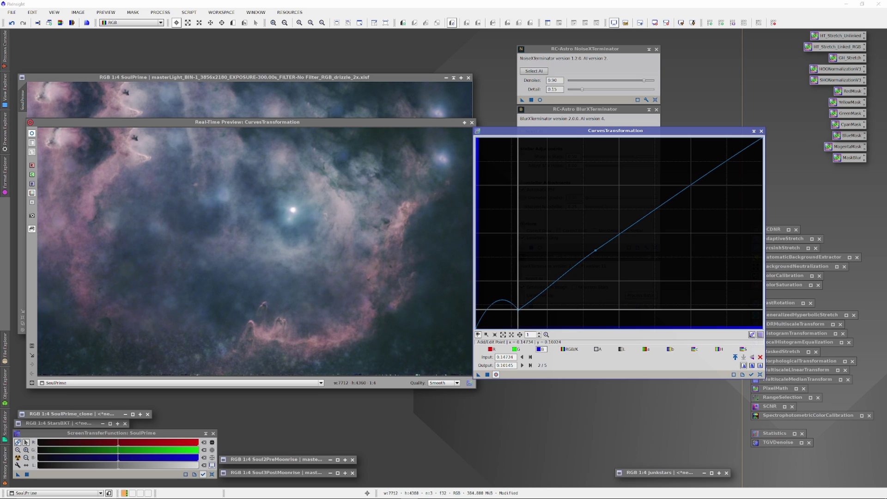
mouse_move(518, 309)
mouse_down()
mouse_move(525, 314)
mouse_move(518, 308)
mouse_up()
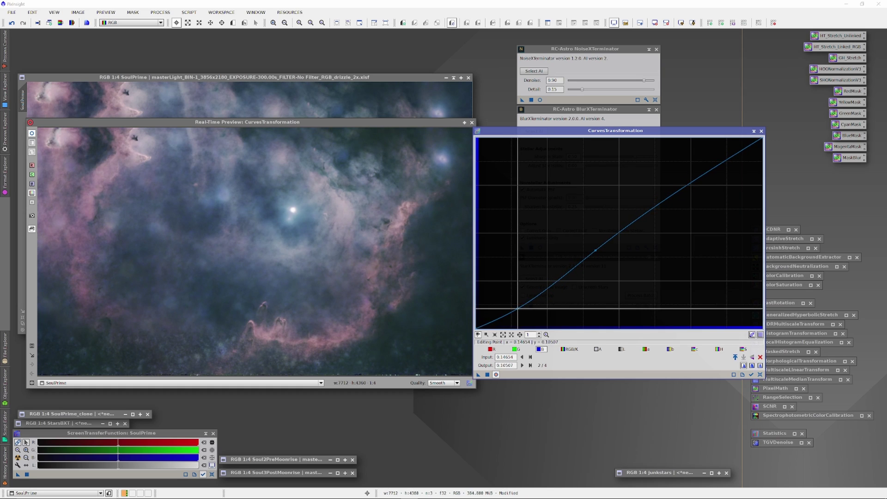
Give the green curve shadow, lifted midtone and lowered upper points, then close CurvesTransformation
click(516, 348)
click(514, 306)
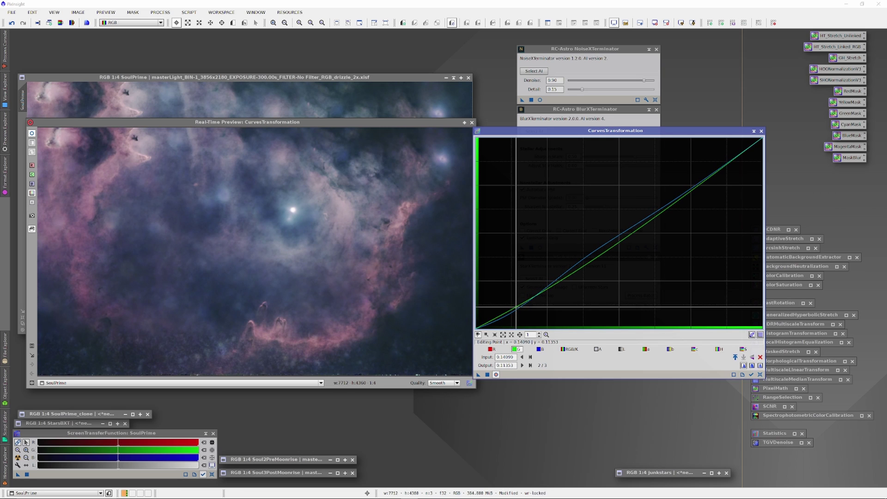
click(598, 255)
drag(598, 256, 595, 252)
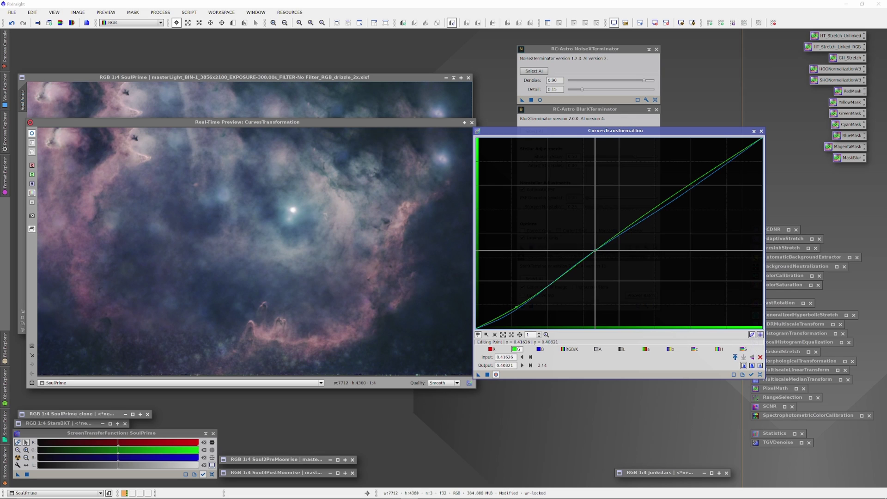
click(671, 197)
drag(670, 197, 676, 199)
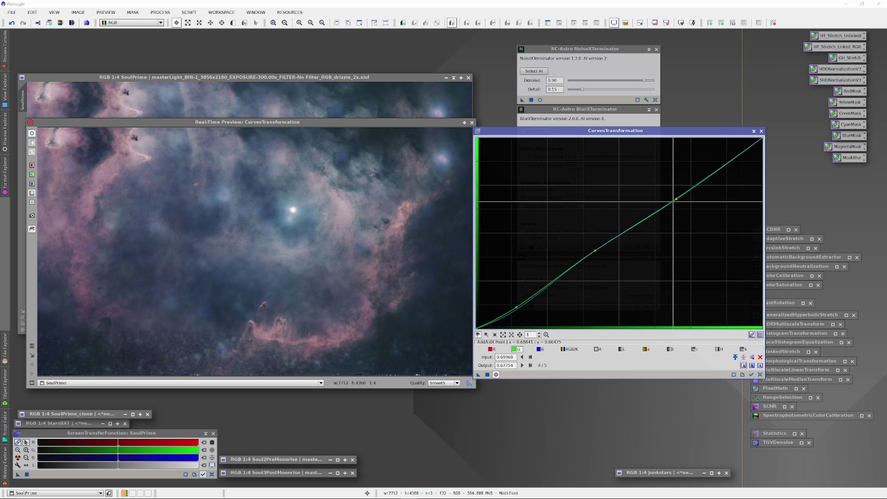
click(754, 132)
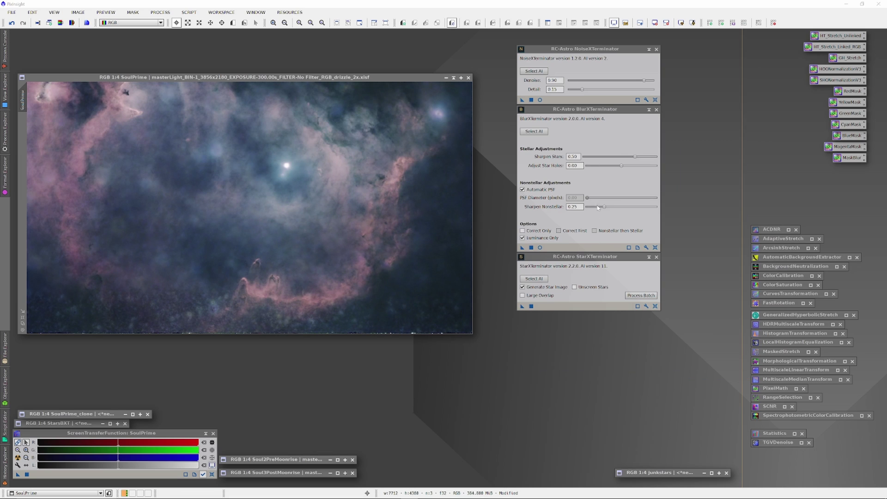
Apply BlurXTerminator to SoulPrime with Sharpen Nonstellar at 0.30, then bring up the curves live preview
drag(604, 207, 606, 208)
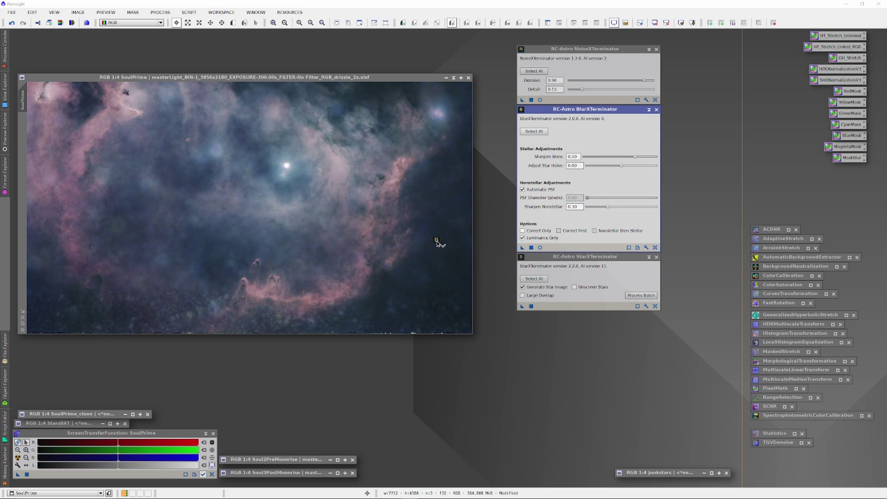
drag(436, 240, 436, 240)
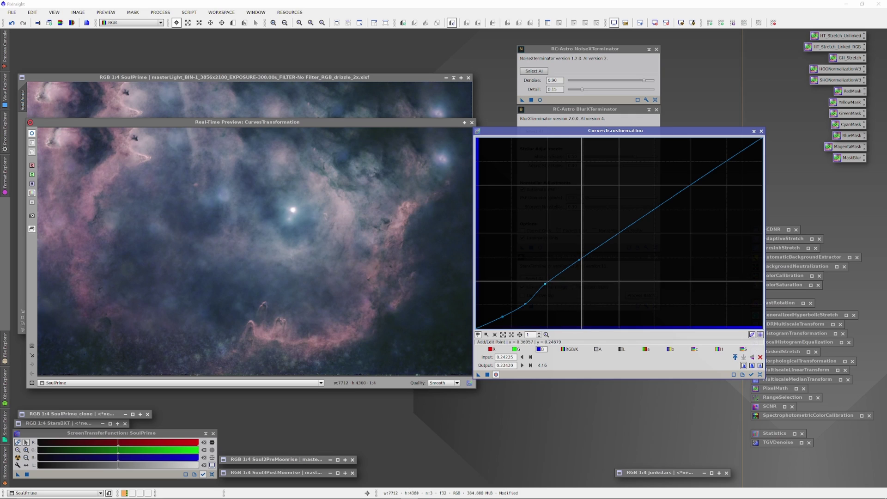
click(33, 134)
Toggle the real-time preview repeatedly to compare SoulPrime with and without the curve
click(33, 135)
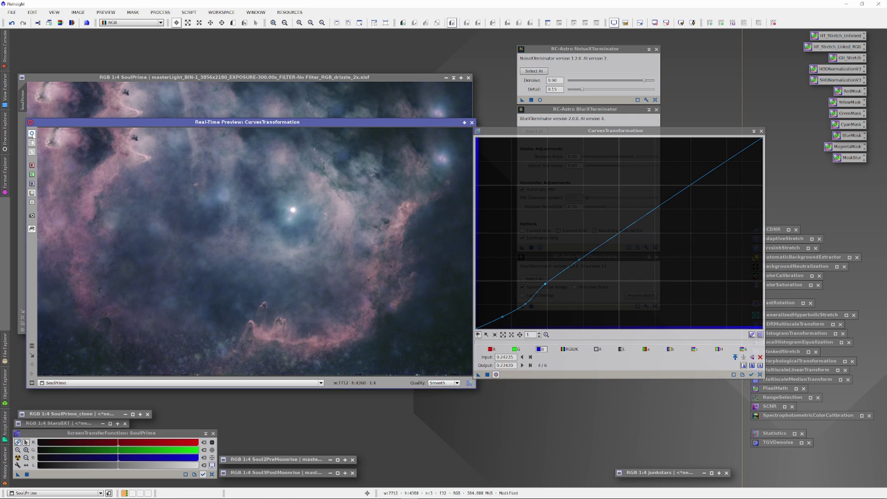
click(33, 135)
click(32, 134)
click(33, 134)
click(32, 134)
click(32, 135)
click(33, 134)
click(32, 134)
click(32, 134)
Bend the green curve down near 0.13 and 0.19, keeping a point at 0.33 on the diagonal
click(516, 348)
drag(499, 312, 538, 289)
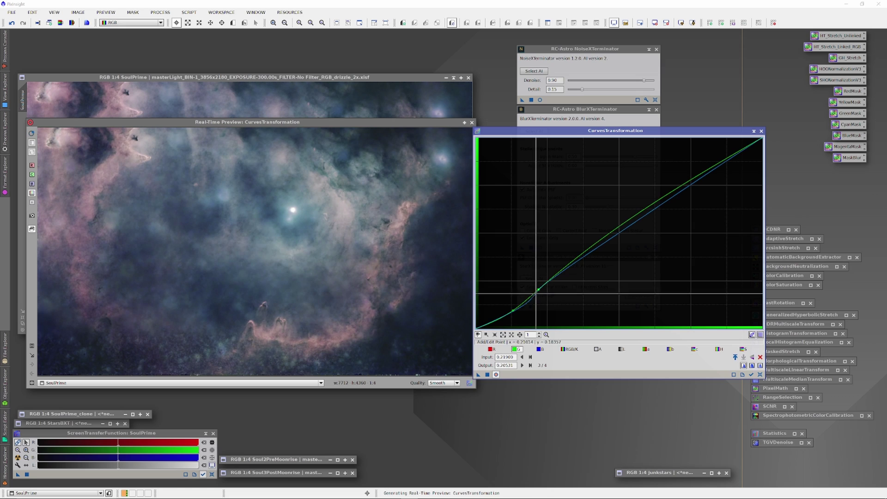
click(529, 299)
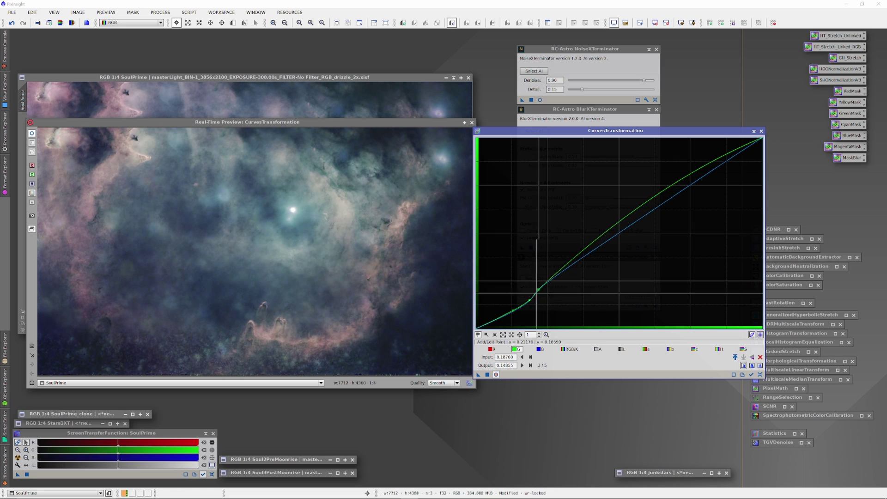
drag(564, 263, 569, 267)
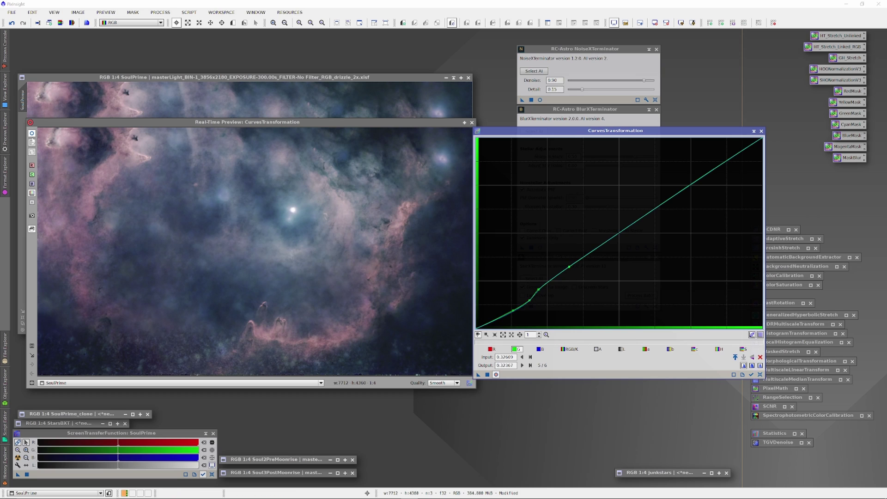
click(32, 133)
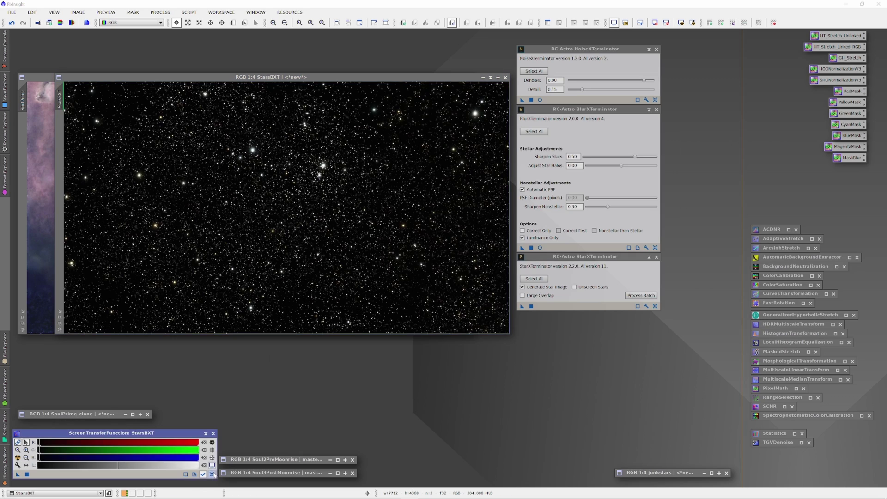
Reset the STF and stretch StarsBXT with HistogramTransformation midtones at about 0.087
click(213, 474)
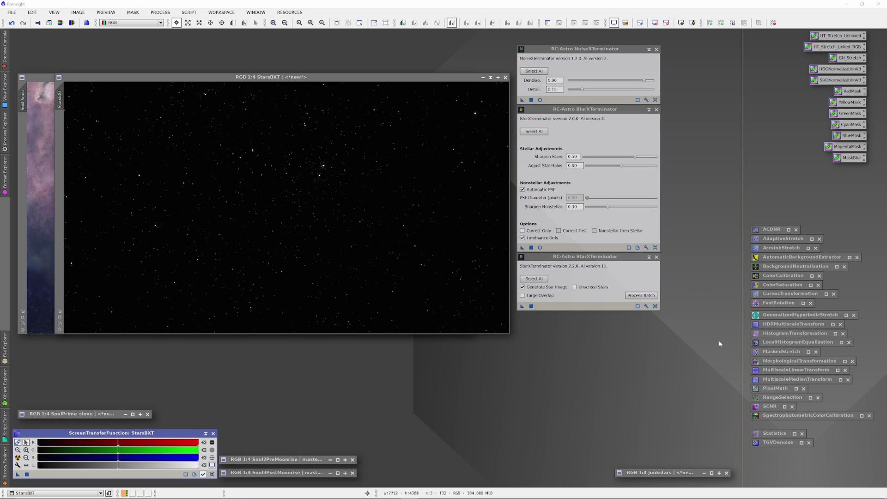
double_click(778, 333)
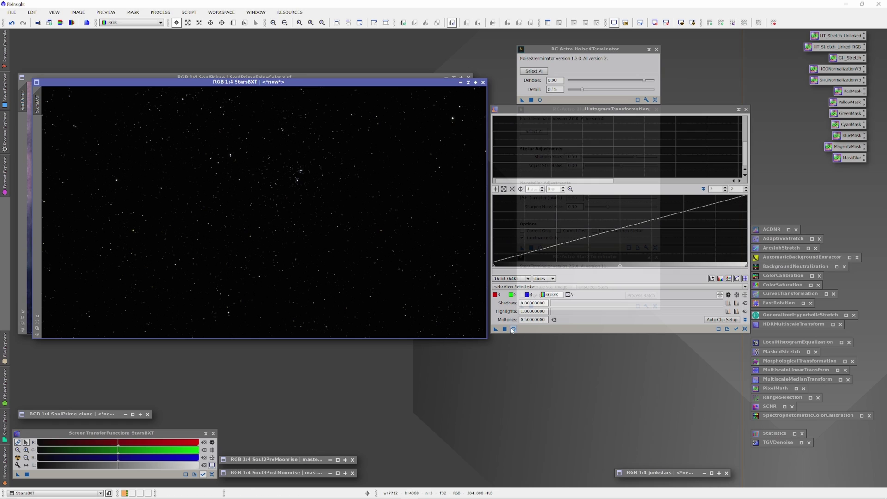
click(513, 329)
click(536, 286)
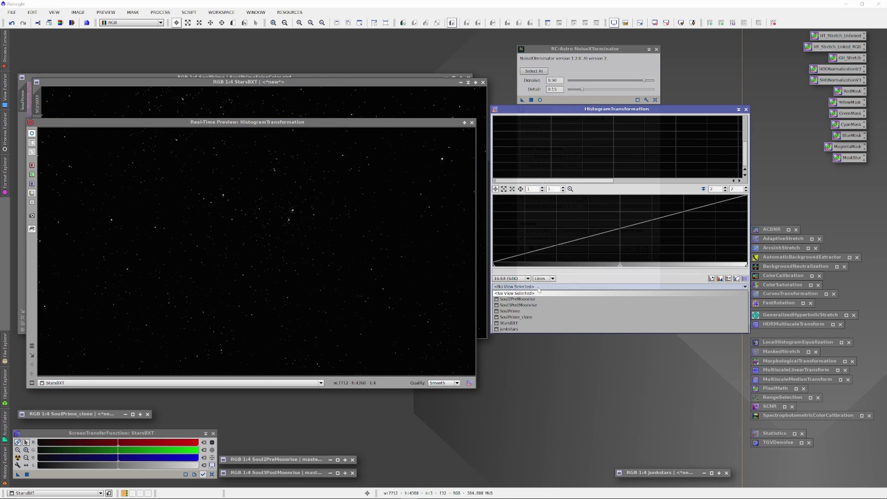
click(530, 325)
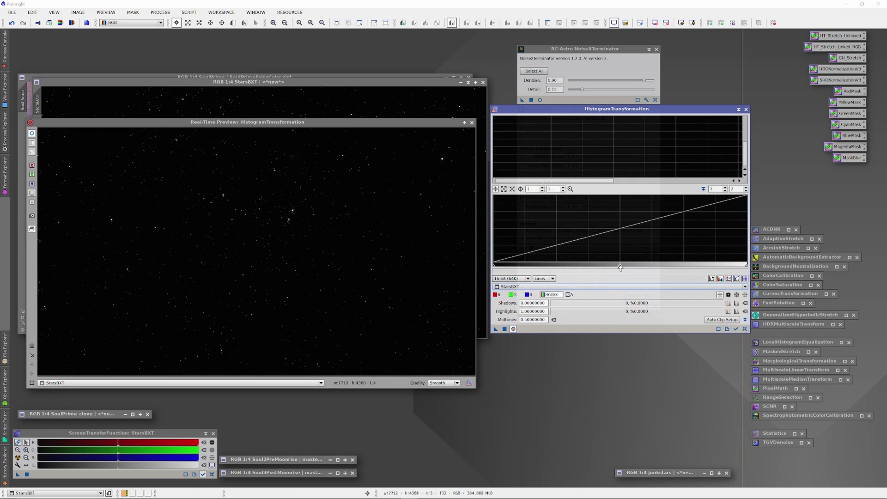
drag(619, 266, 515, 269)
click(504, 329)
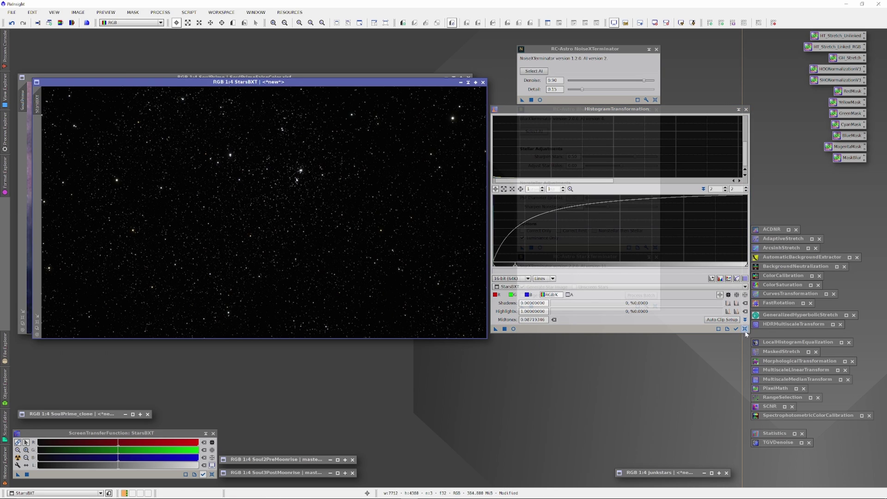
click(737, 110)
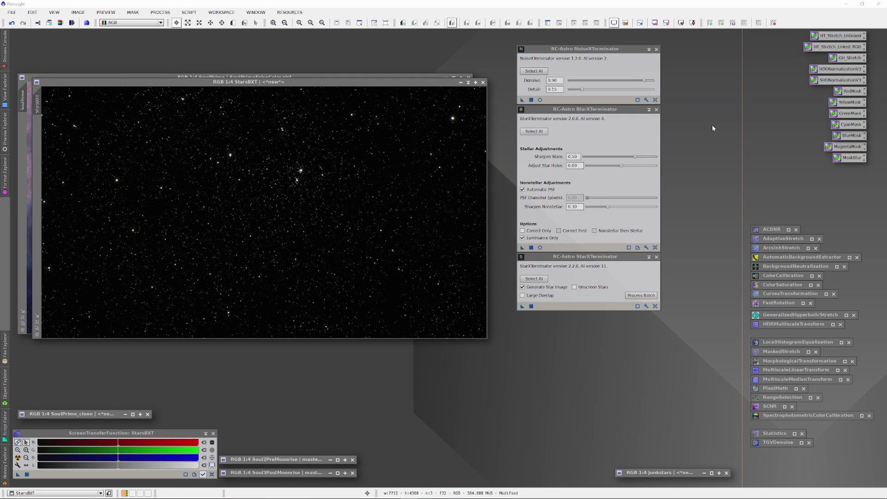
double_click(787, 293)
Reset CurvesTransformation, raise the S (saturation) curve and apply it to StarsBXT
click(760, 374)
click(496, 375)
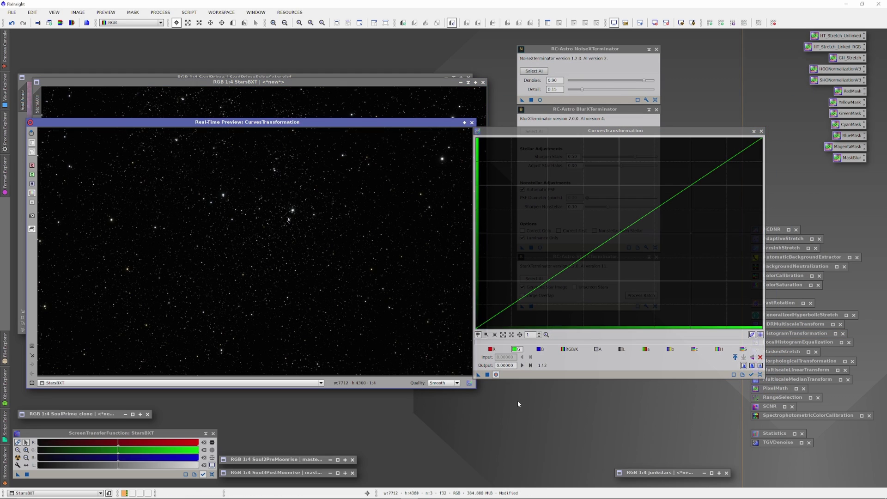
click(742, 349)
drag(630, 216, 683, 175)
click(545, 280)
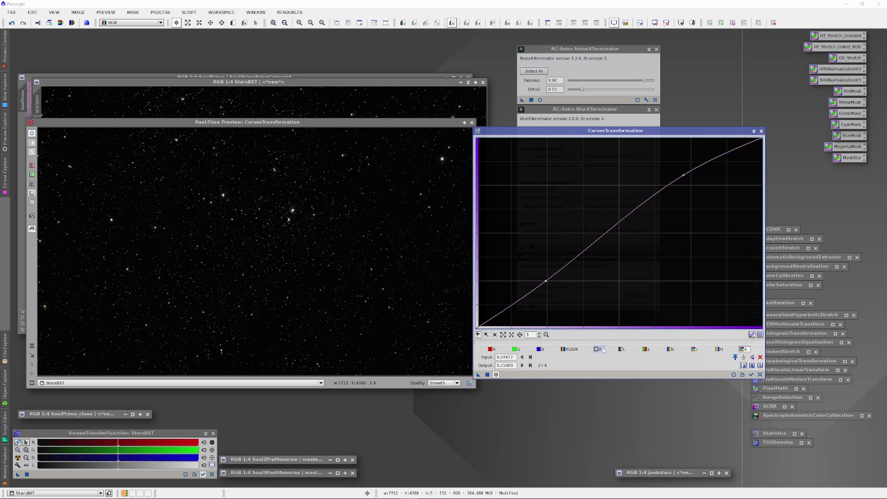
click(472, 122)
drag(478, 375, 423, 364)
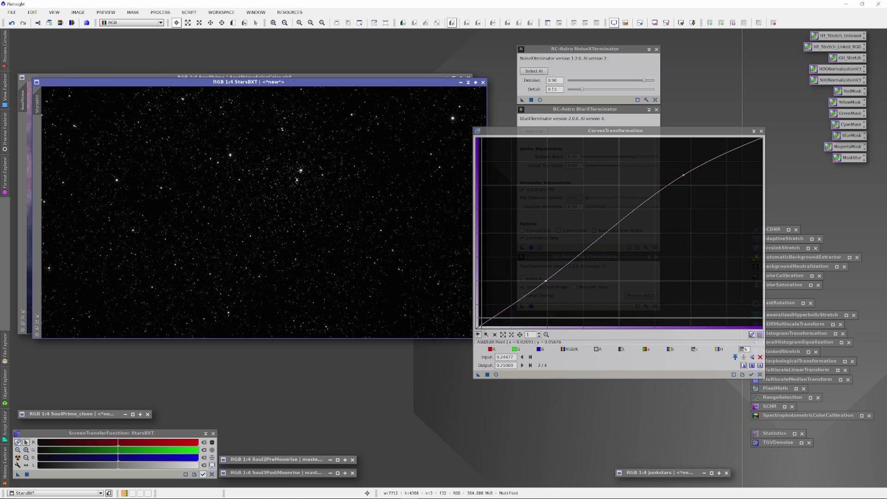
Save the star image as StarsBXT.tif
click(12, 12)
click(28, 82)
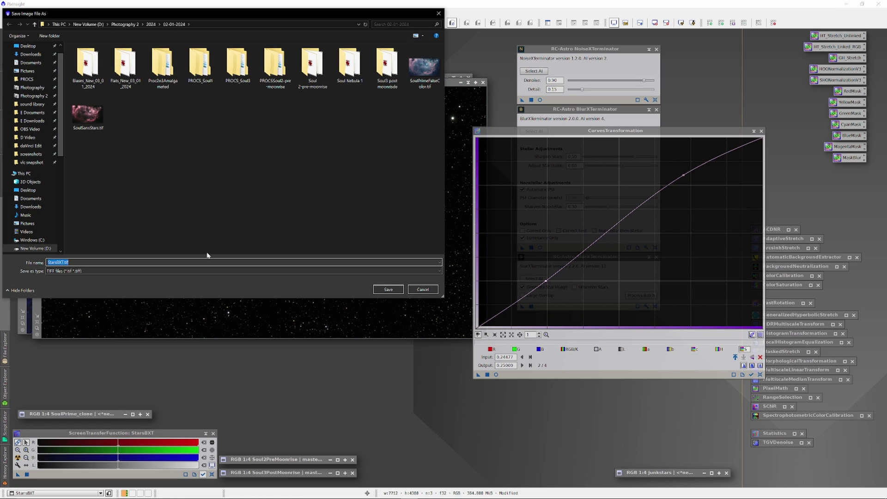
key(Return)
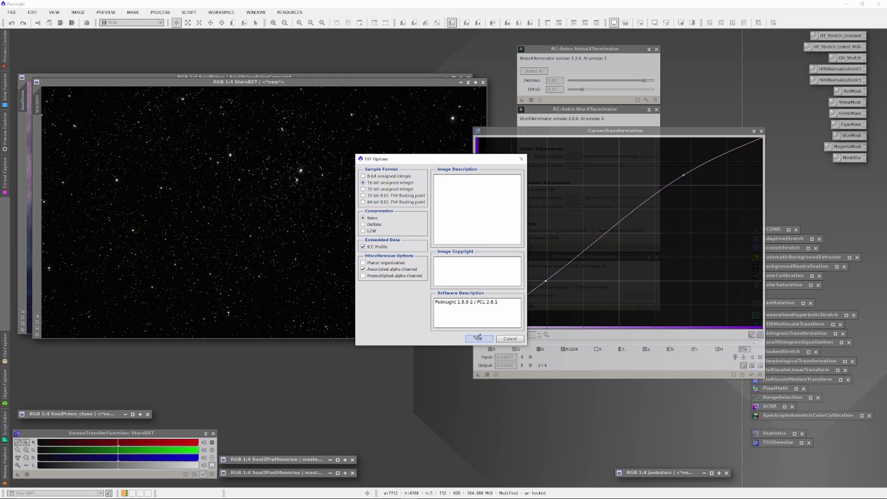
click(478, 338)
Save the star image again in XISF format as StarsBXT.xisf
click(12, 12)
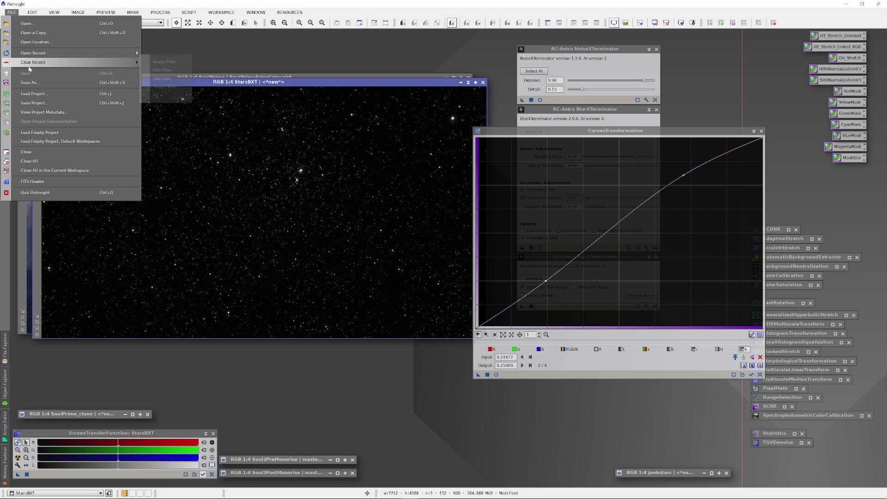
click(27, 82)
click(92, 271)
click(101, 326)
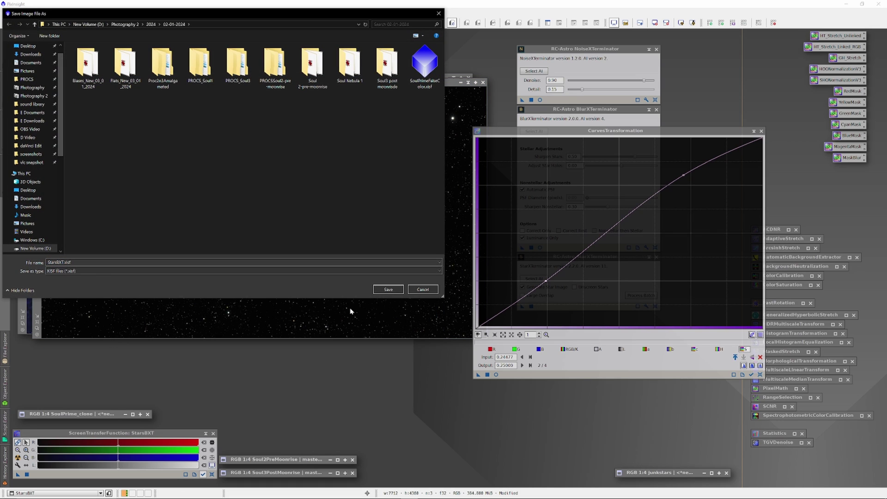
click(385, 290)
click(455, 336)
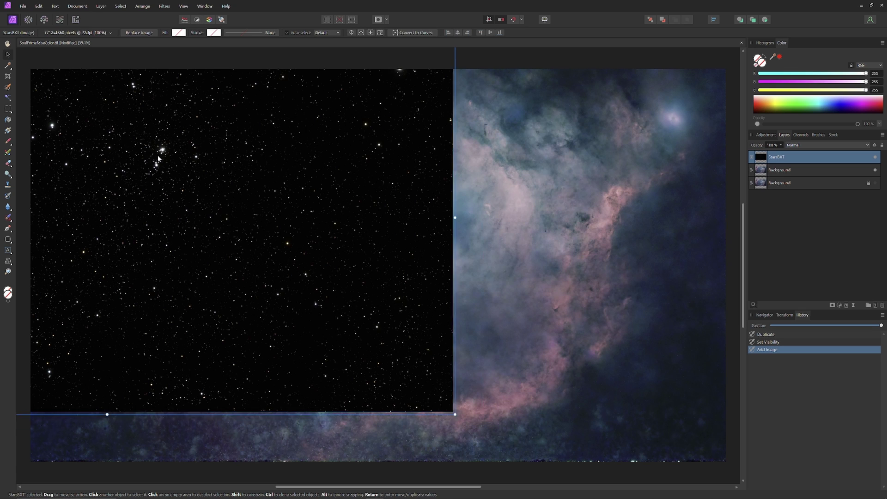
Align the StarsBXT layer over the nebula canvas and set its blend mode to Screen
drag(158, 158, 395, 205)
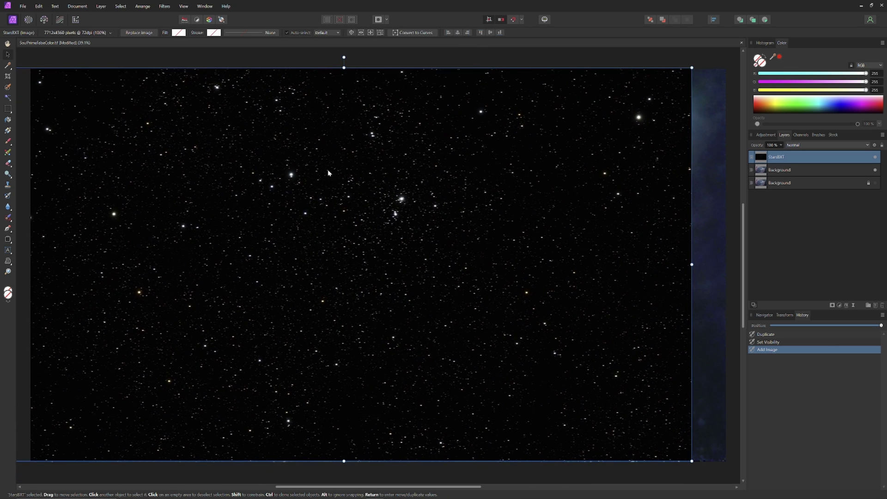
drag(287, 183, 320, 186)
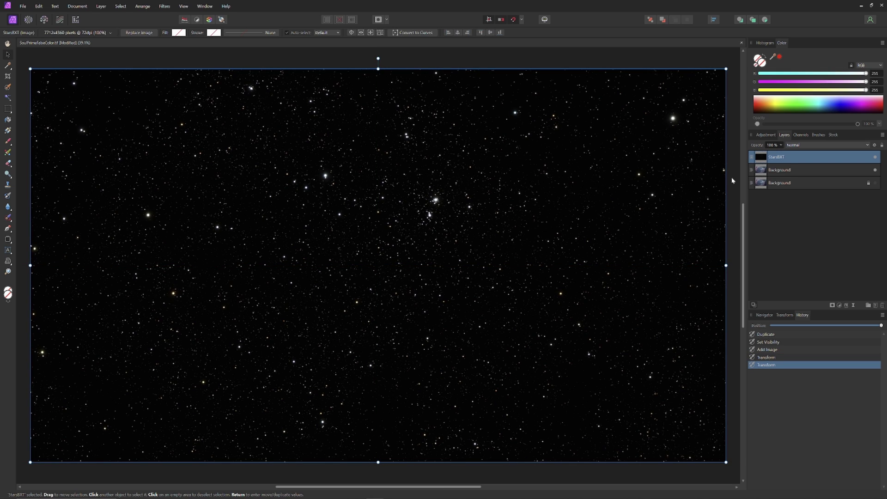
click(863, 145)
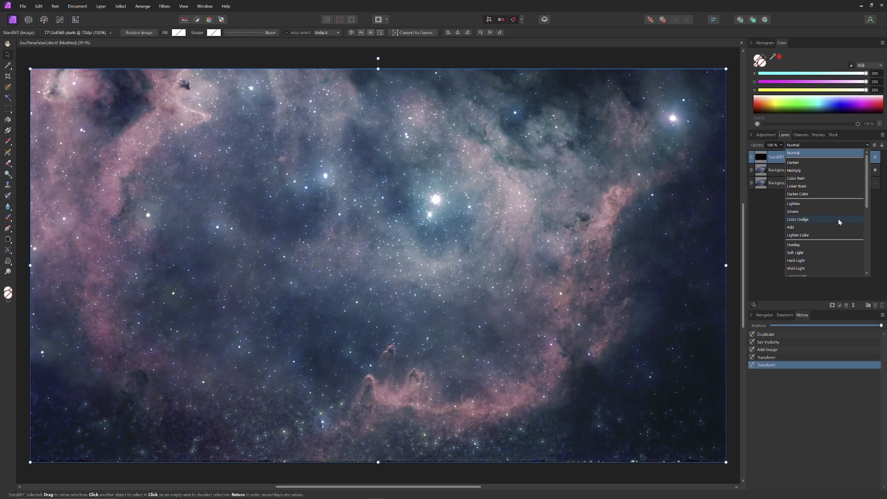
click(839, 211)
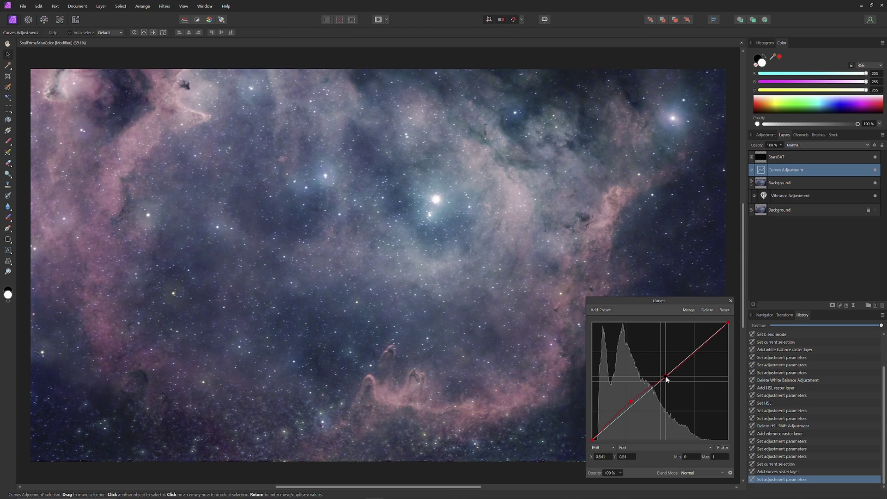
Delete the extra red curve point, then on Master raise the black point and pull the white point in
drag(665, 376, 668, 380)
key(Delete)
key(Delete)
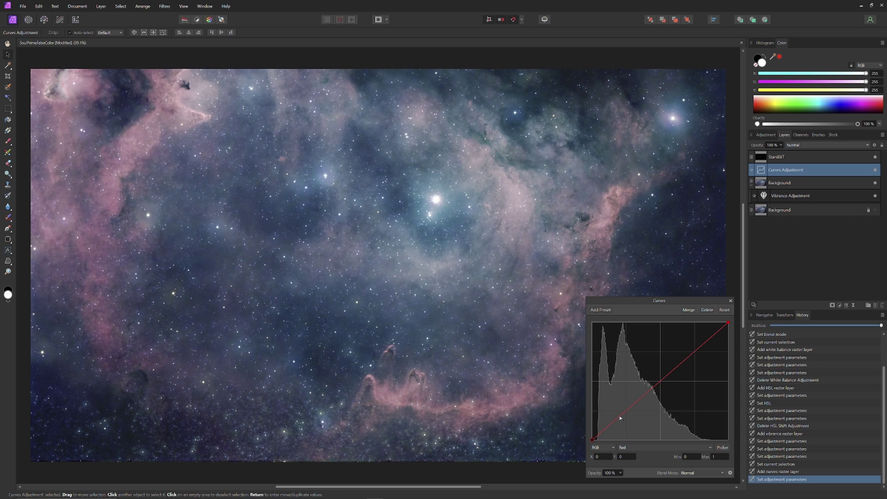
click(695, 448)
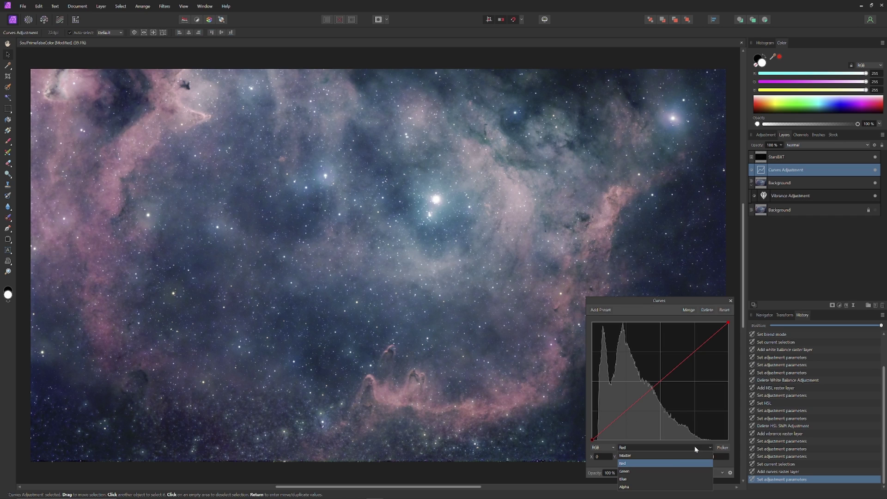
click(669, 455)
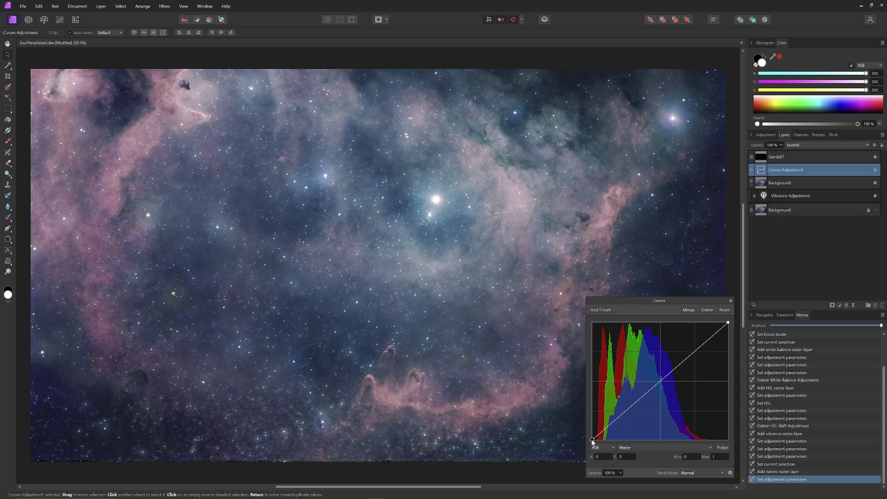
drag(592, 440, 596, 441)
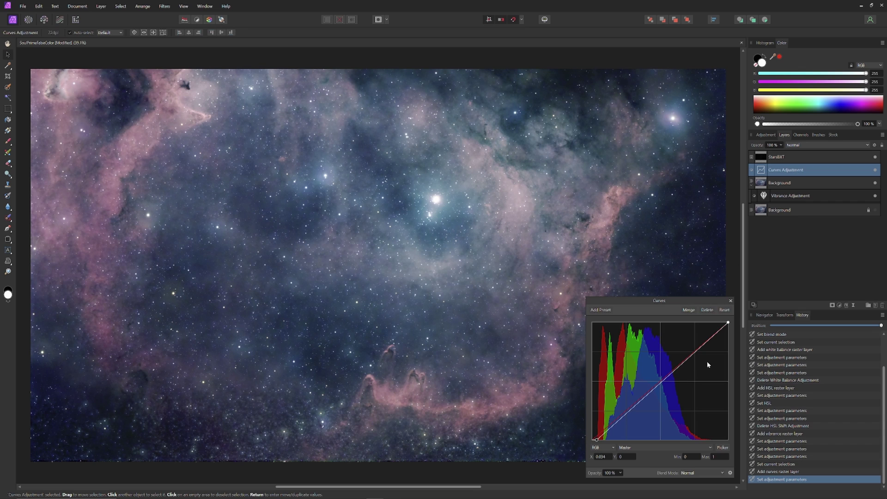
drag(728, 322, 712, 323)
click(295, 117)
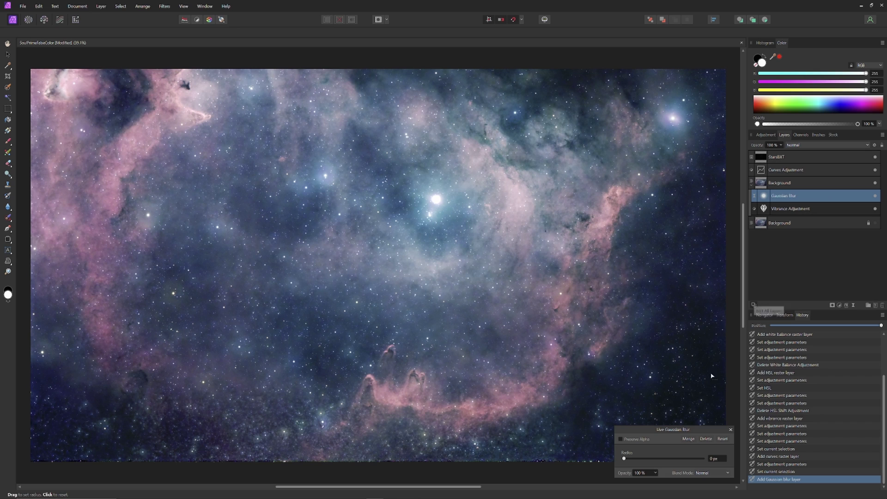
Set the live Gaussian Blur radius to about 13.2 px
drag(624, 459, 660, 459)
drag(652, 458, 661, 459)
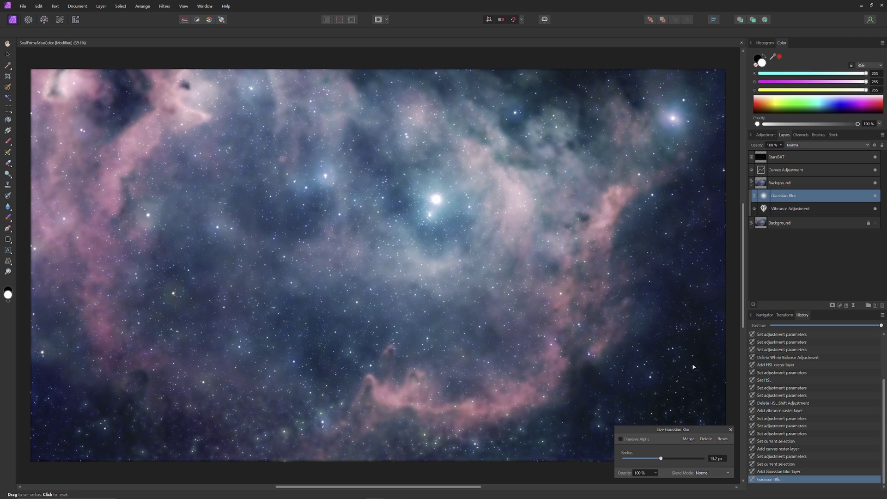
click(731, 430)
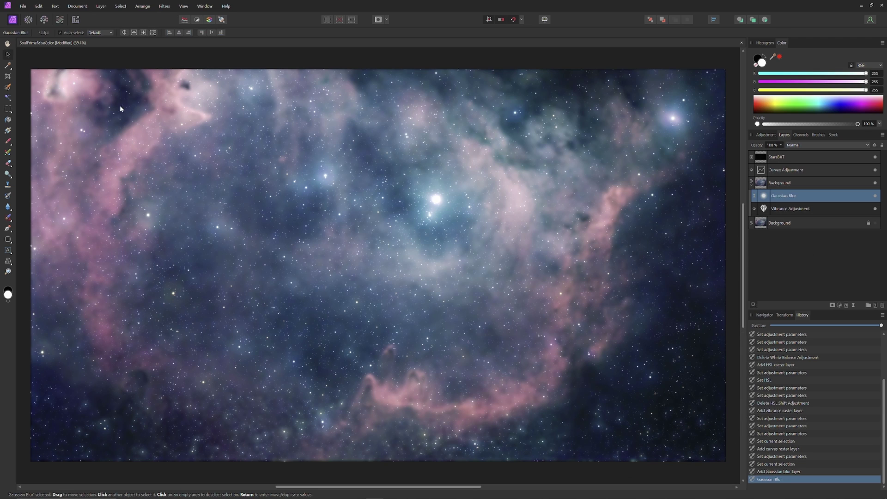
With a 100% flow, 100% hardness Erase Brush, remove blur from the upper-left, right and upper nebula clouds
click(8, 164)
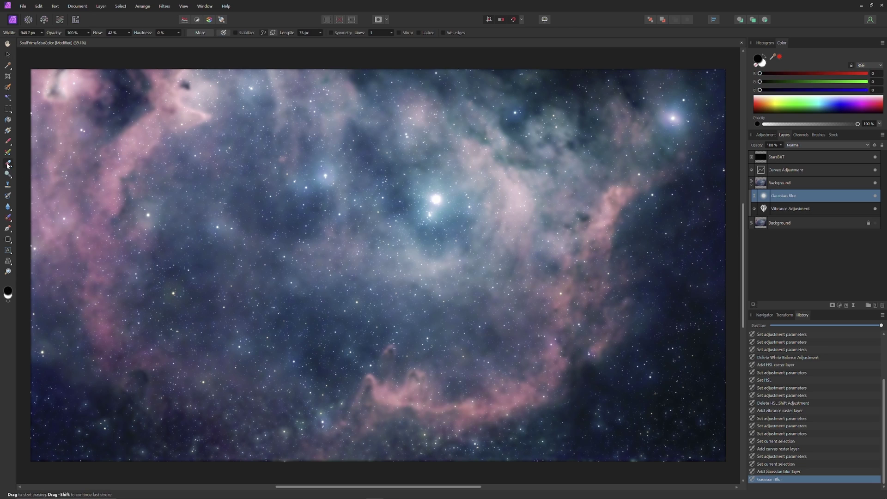
click(129, 32)
drag(130, 42, 230, 41)
click(179, 32)
click(179, 33)
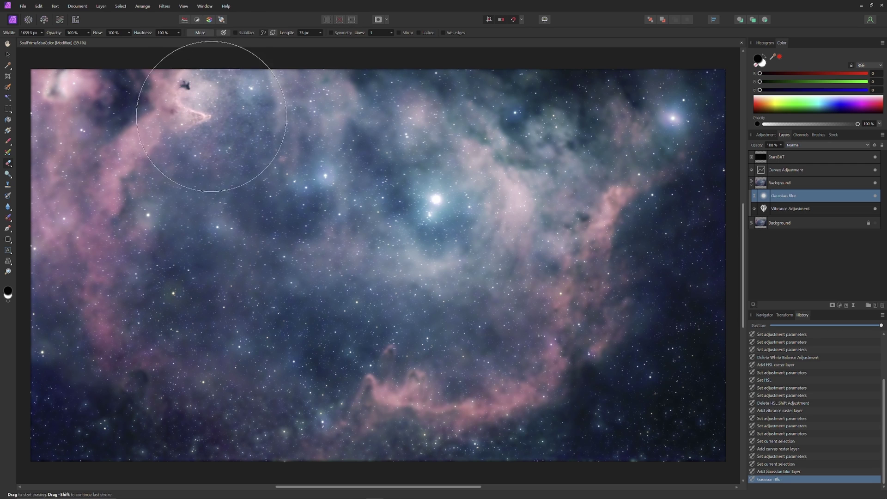
mouse_move(208, 118)
mouse_down()
mouse_move(120, 93)
mouse_move(152, 116)
mouse_move(81, 90)
mouse_move(82, 117)
mouse_move(115, 79)
mouse_move(297, 122)
mouse_move(485, 143)
mouse_move(650, 129)
mouse_up()
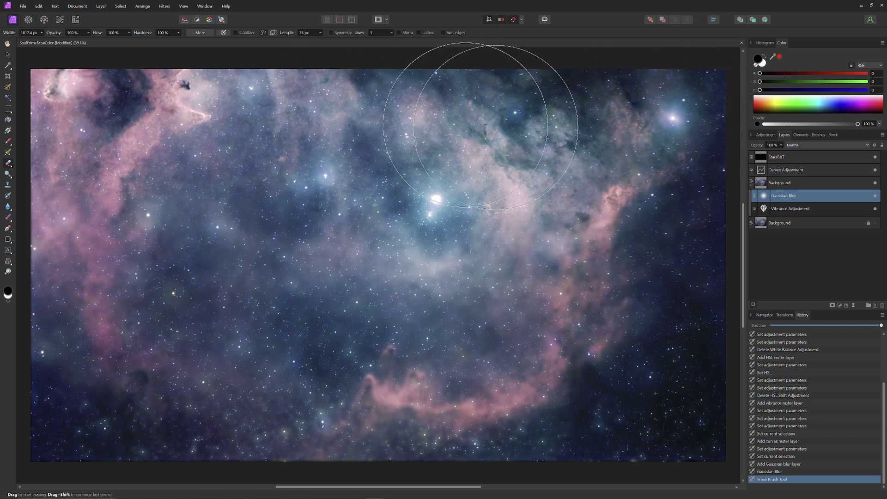
mouse_move(115, 169)
mouse_down()
mouse_move(497, 134)
mouse_move(701, 202)
mouse_move(323, 237)
mouse_move(37, 239)
mouse_up()
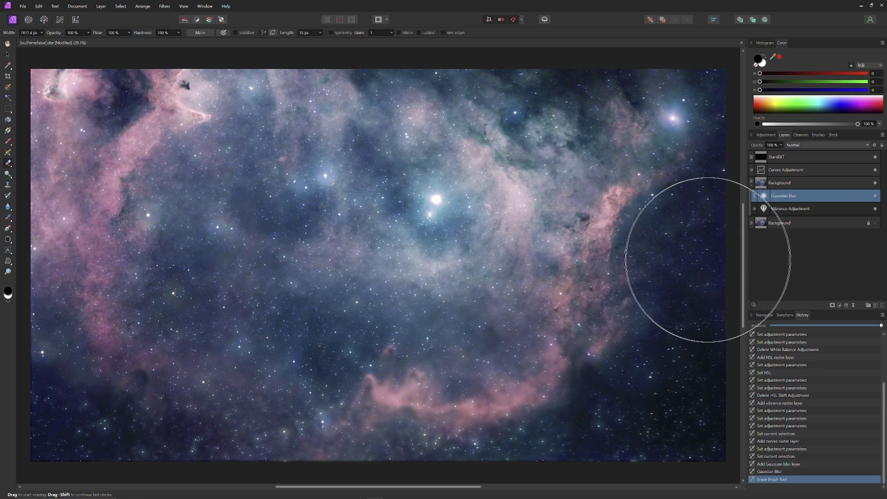
mouse_move(682, 289)
mouse_down()
mouse_move(723, 166)
mouse_move(693, 113)
mouse_move(121, 118)
mouse_move(42, 166)
mouse_move(90, 229)
mouse_move(151, 153)
mouse_move(714, 170)
mouse_move(605, 190)
mouse_move(181, 198)
mouse_move(240, 324)
mouse_up()
Switch to a smaller, low-flow, 0% hardness brush and gently erase blur near the lower-left nebula and pillar bases
key(bracketleft)
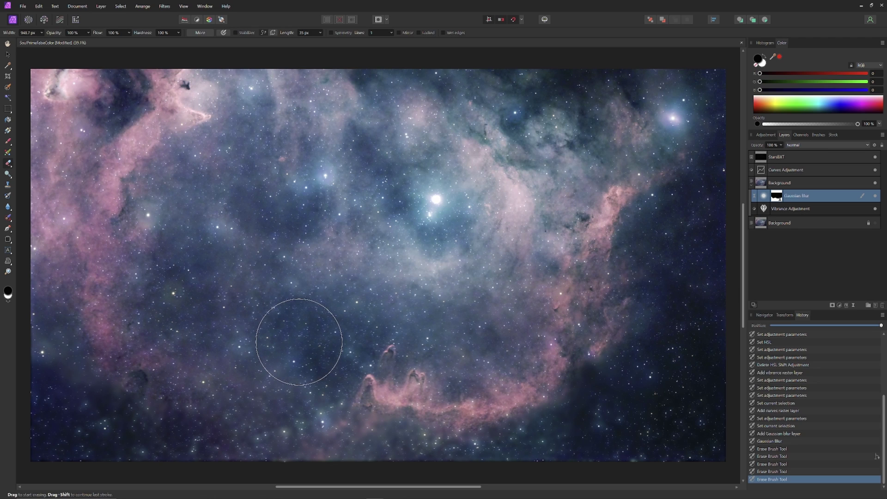
key(bracketleft)
click(130, 33)
drag(131, 41, 87, 43)
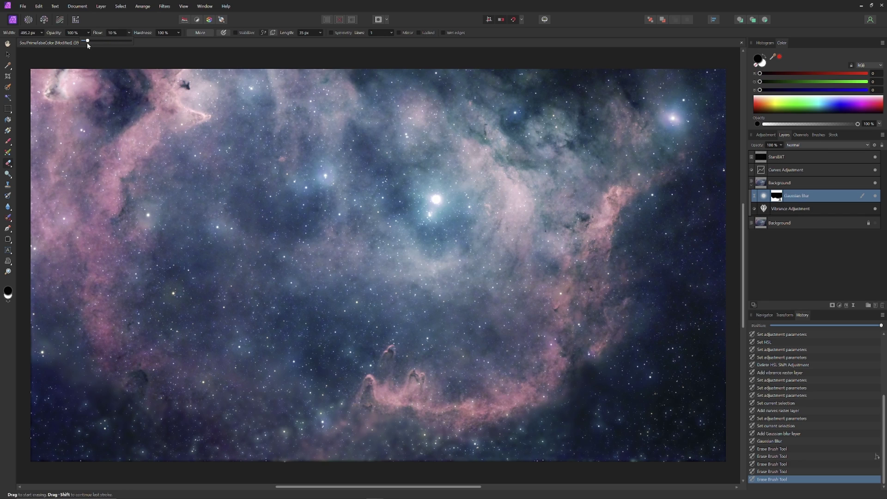
click(179, 33)
drag(180, 41, 132, 41)
key(])
drag(137, 379, 137, 368)
mouse_move(351, 405)
mouse_down()
mouse_move(367, 402)
mouse_move(367, 418)
mouse_move(337, 426)
mouse_move(313, 459)
mouse_move(312, 449)
mouse_move(319, 456)
mouse_up()
key([)
key([)
key([)
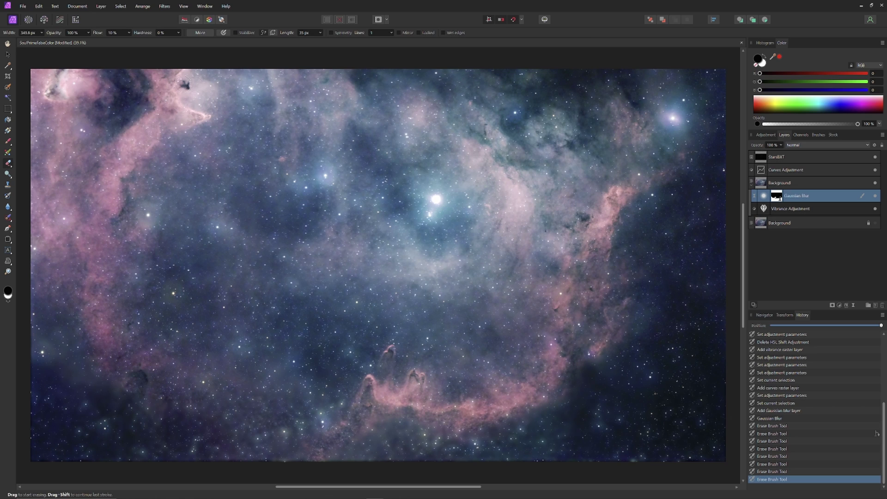
Restore brush flow and hardness to 100% and erase the blur along the right pink filament
click(129, 32)
drag(129, 40, 175, 41)
click(179, 32)
drag(179, 40, 228, 41)
drag(548, 313, 601, 316)
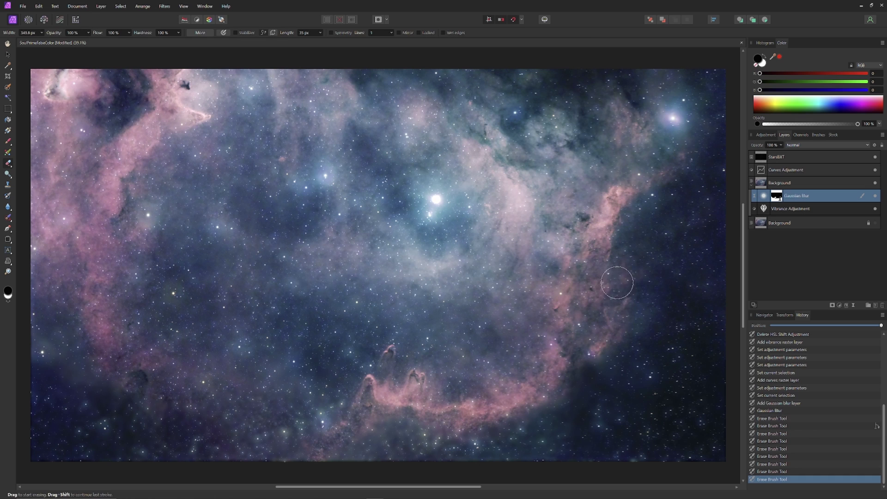
Reopen the Curves adjustment and add shadow and midtone points forming an S on the Master curve
key(v)
double_click(761, 170)
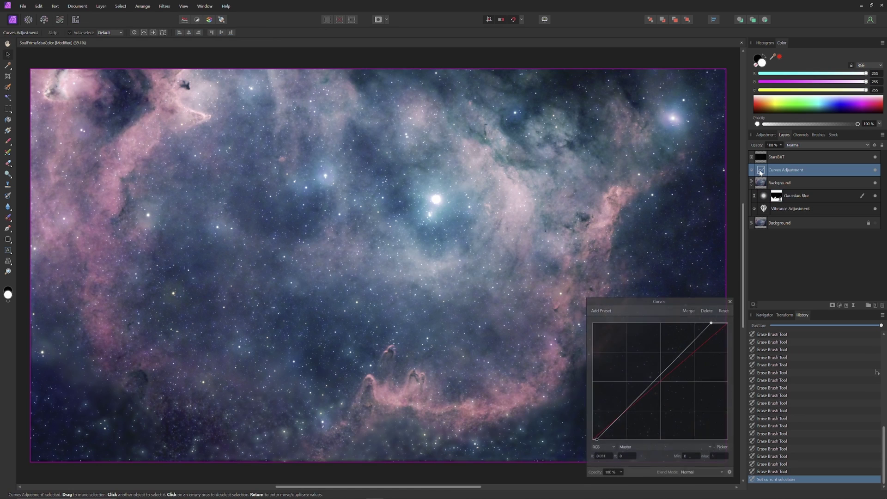
click(615, 424)
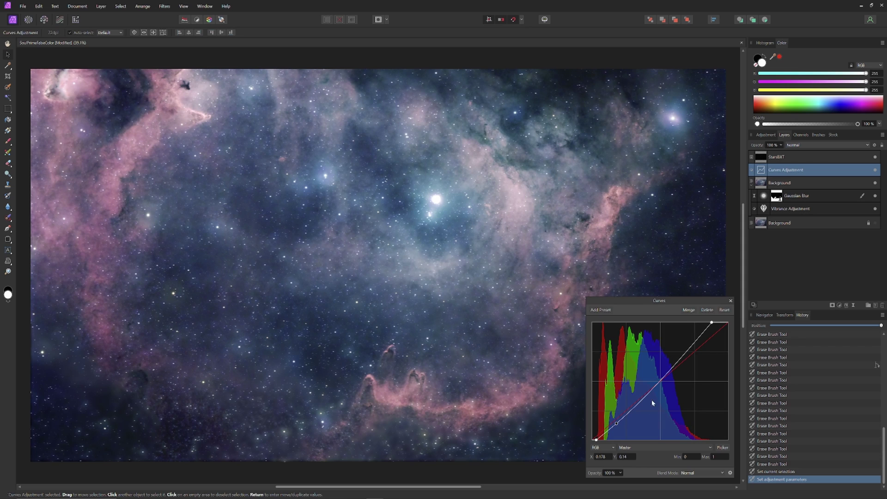
click(674, 368)
drag(675, 368, 664, 370)
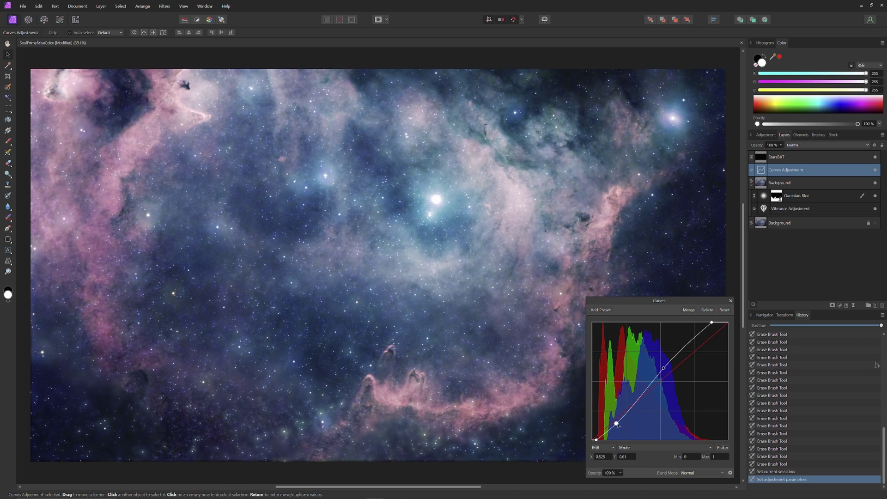
drag(617, 424, 619, 424)
Toggle the Curves layer's visibility to compare before and after, then close its settings
click(875, 171)
click(875, 171)
click(875, 170)
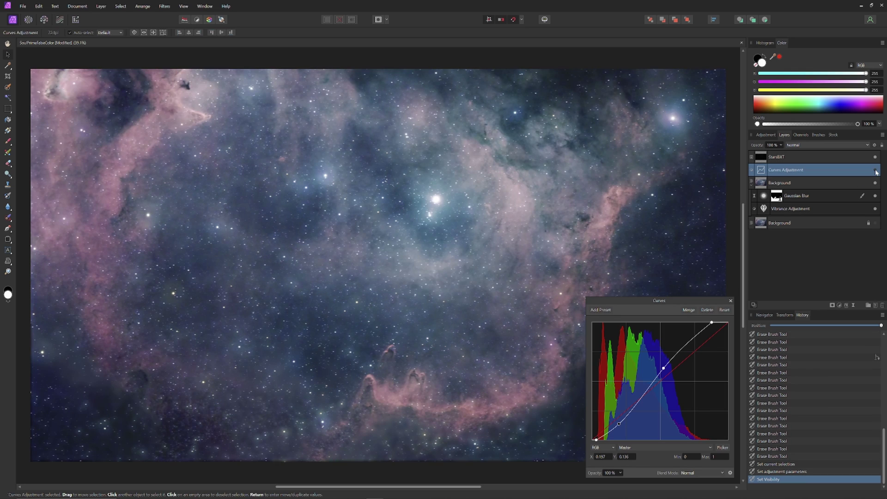
click(875, 171)
click(730, 301)
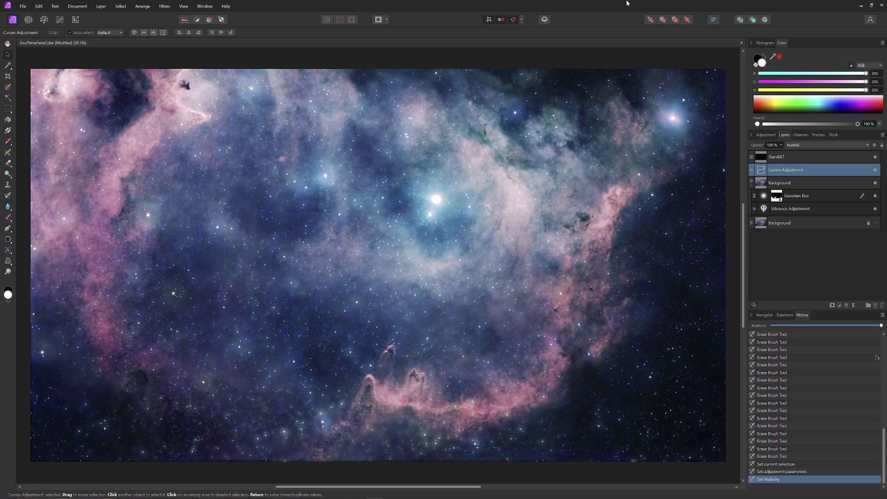
Crop slightly in from the bottom, left and right edges to about 7696 × 4338 px
click(8, 75)
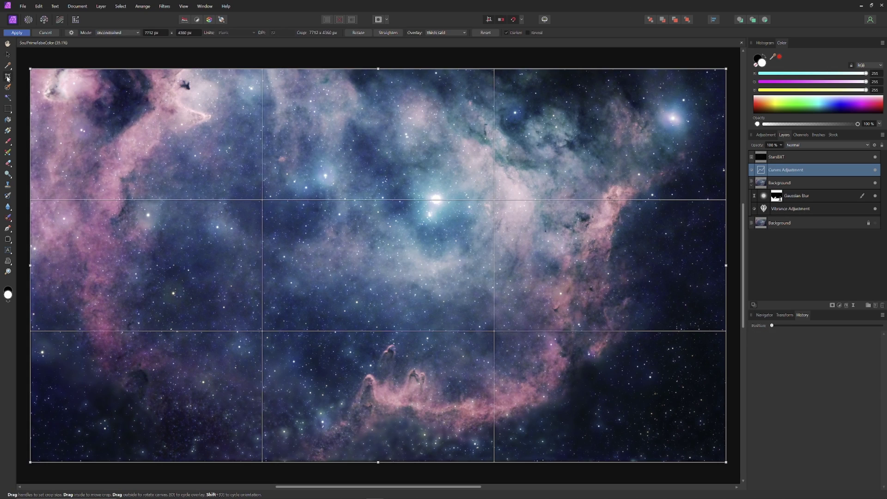
scroll(401, 441, up, 5)
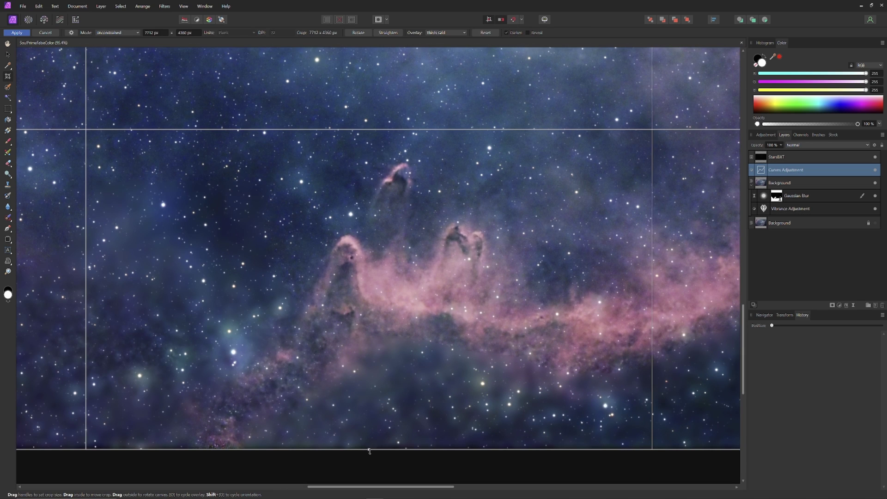
drag(369, 450, 369, 441)
key(ctrl+0)
scroll(202, 233, up, 5)
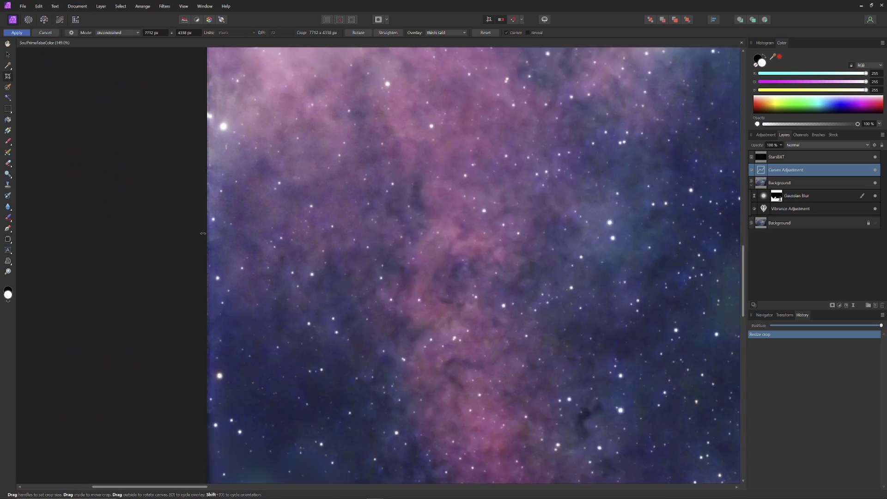
drag(203, 233, 207, 234)
key(ctrl+0)
scroll(468, 295, up, 5)
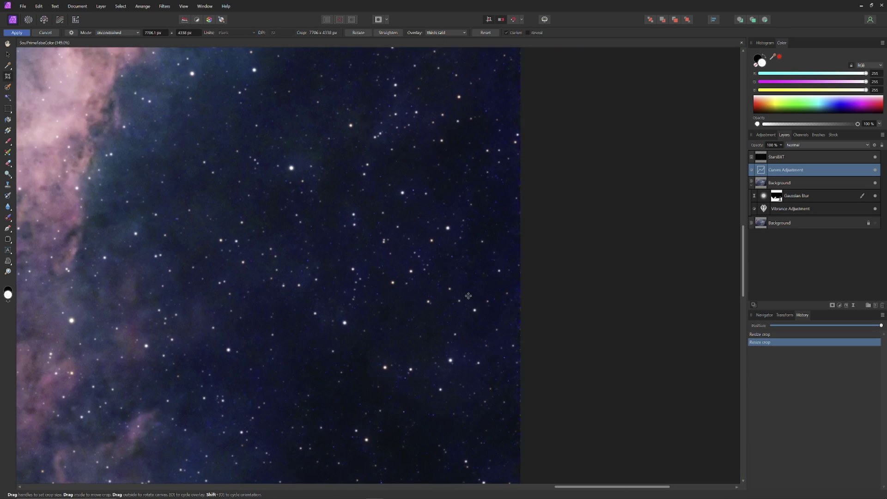
drag(520, 291, 515, 291)
key(ctrl+0)
scroll(391, 137, up, 5)
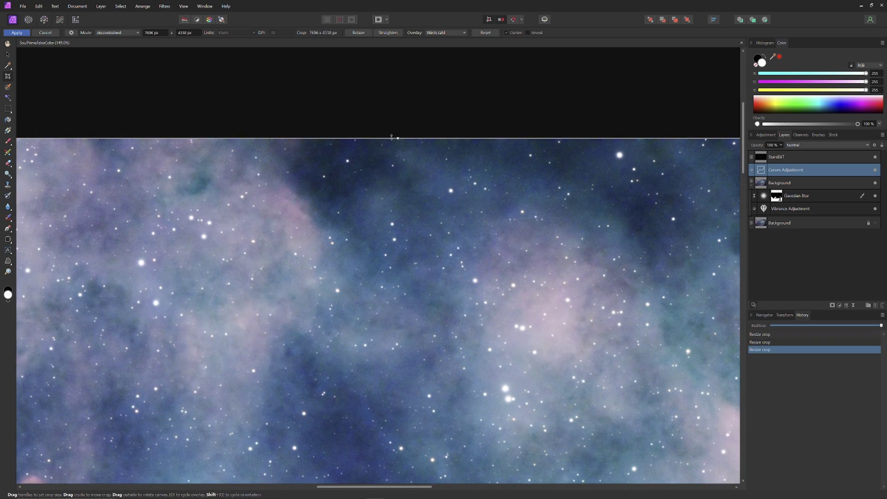